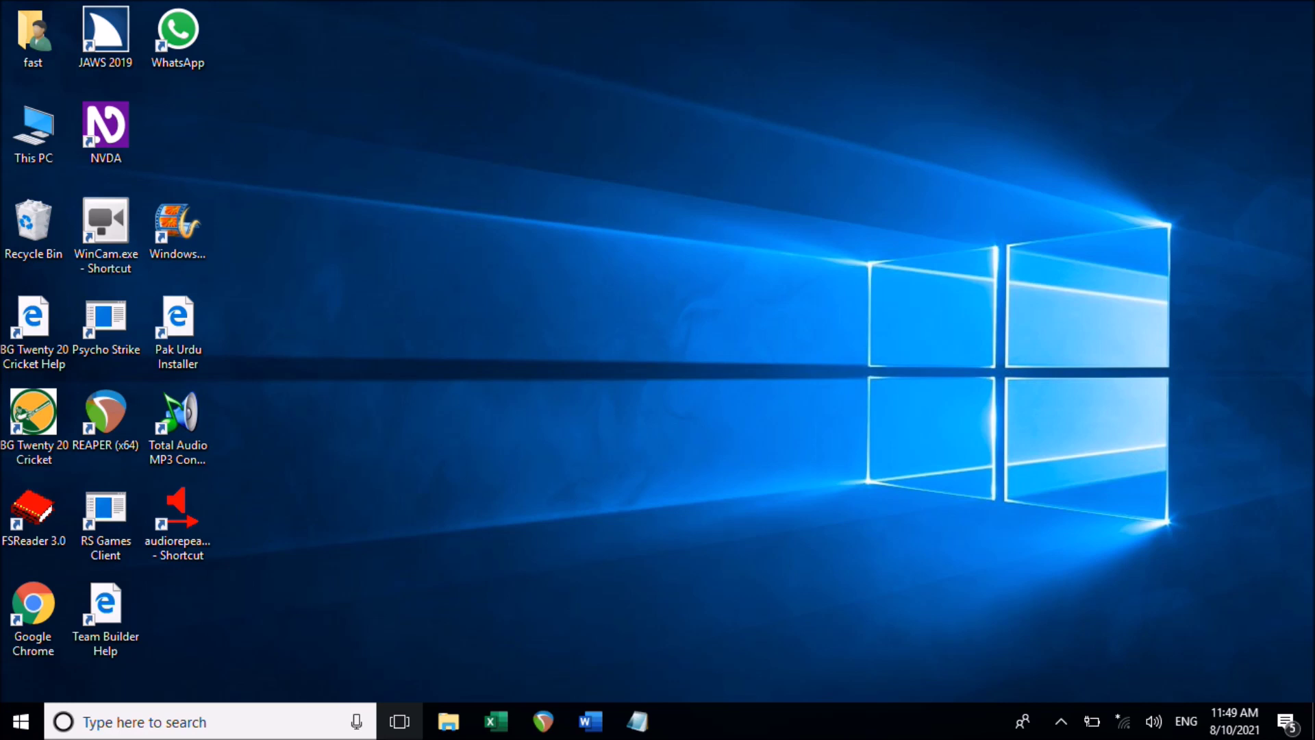
# Step: Show the desktop and browse from the fast folder down to BG Twenty 20 Cricket Help, then across to Psycho Strike and back
pyautogui.press('super+d')
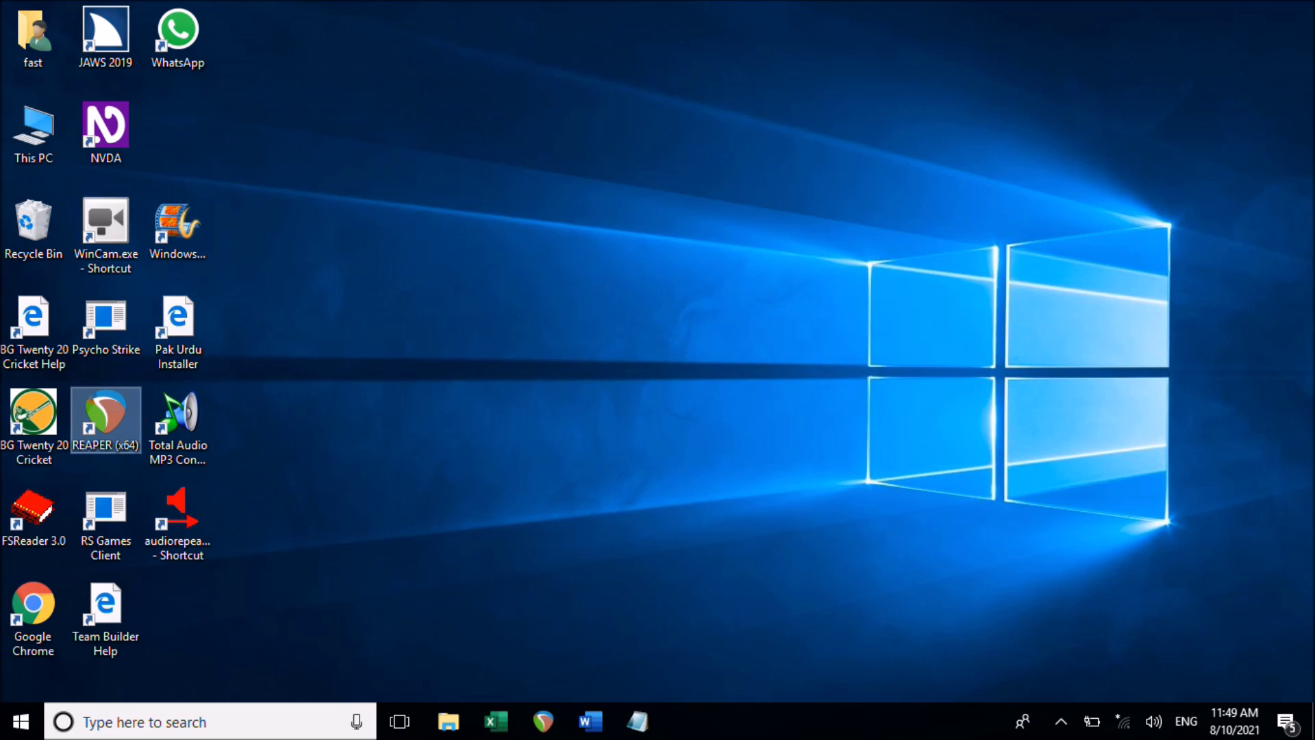
pyautogui.press('Home')
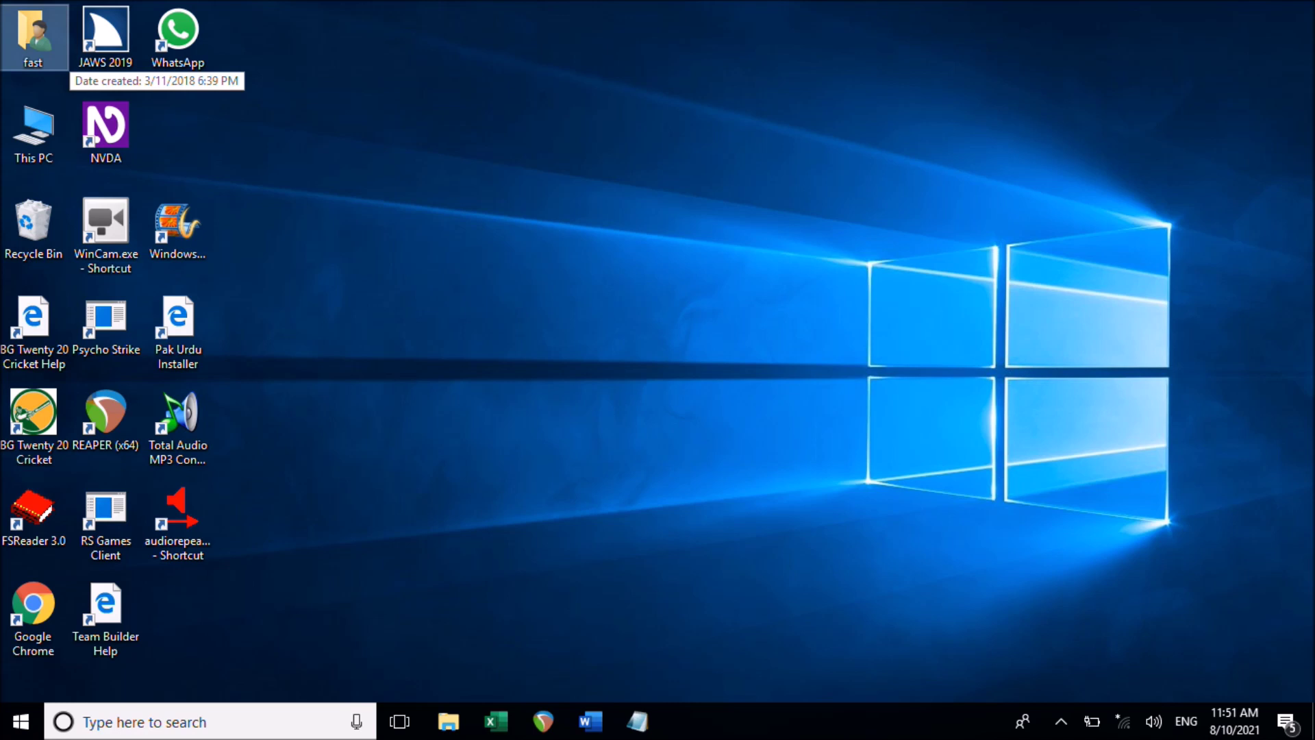
pyautogui.press('Down')
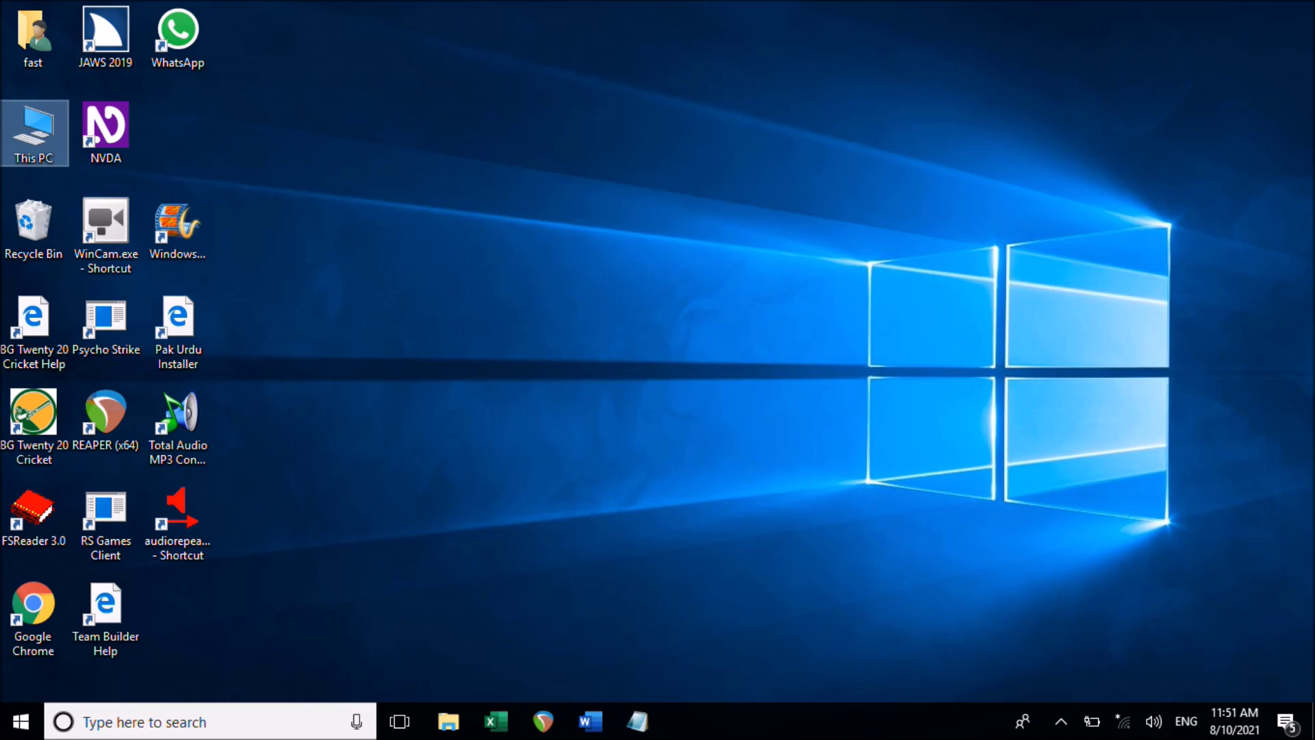
pyautogui.press('Down')
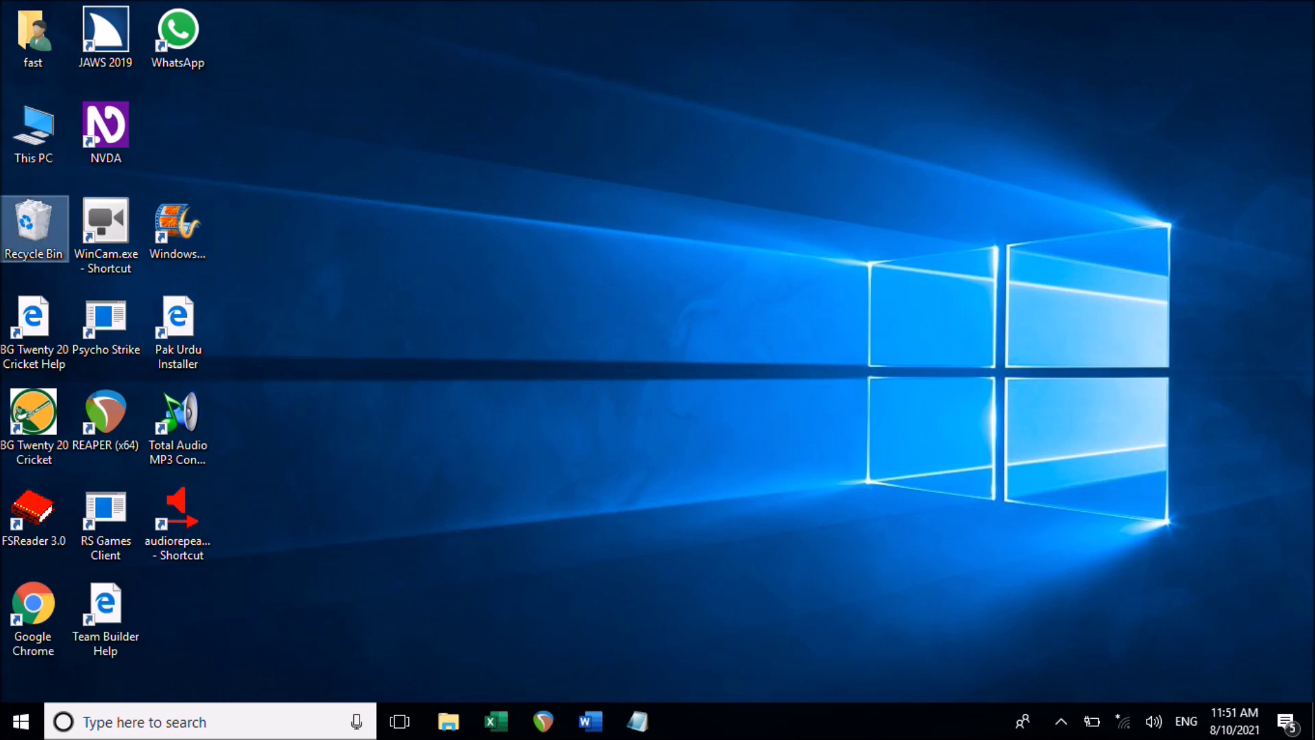
pyautogui.press('Down')
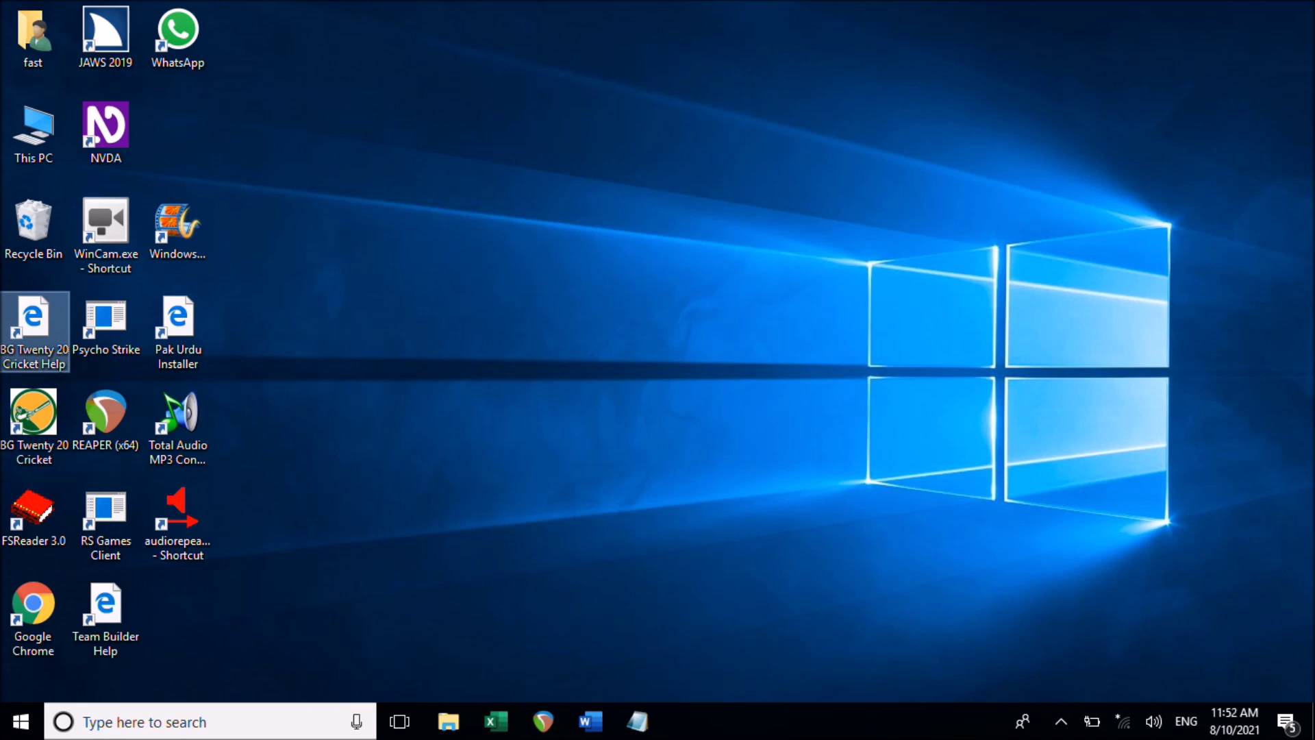
pyautogui.press('Right')
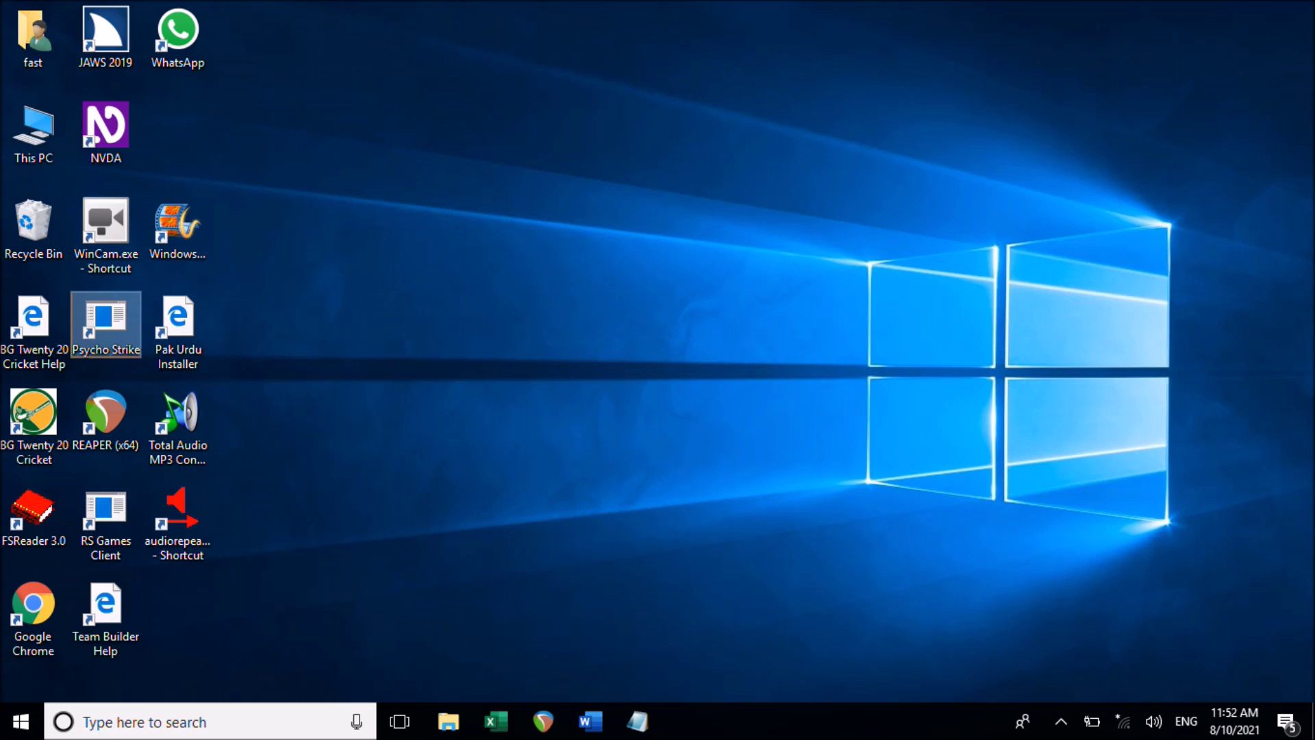
pyautogui.press('Left')
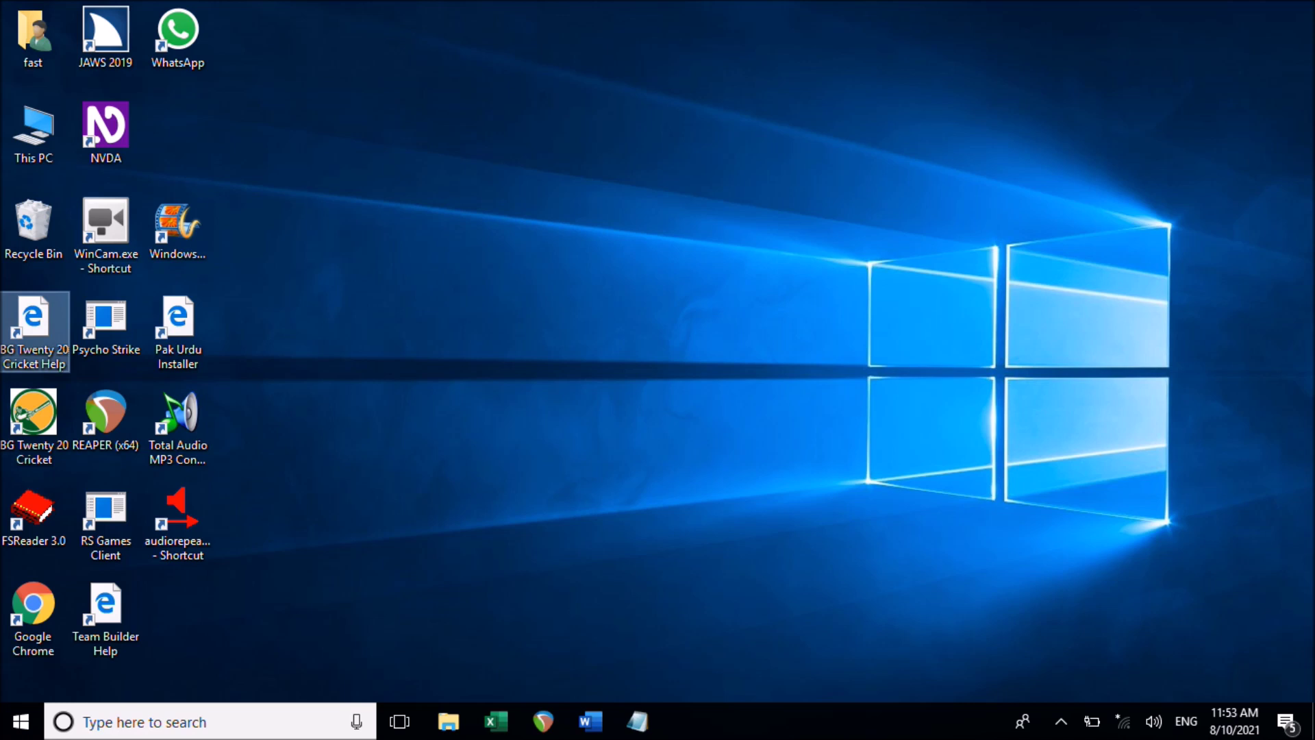
# Step: Alternate the desktop selection twice between the first icon, fast, and the Team Builder Help icon
pyautogui.press('Home')
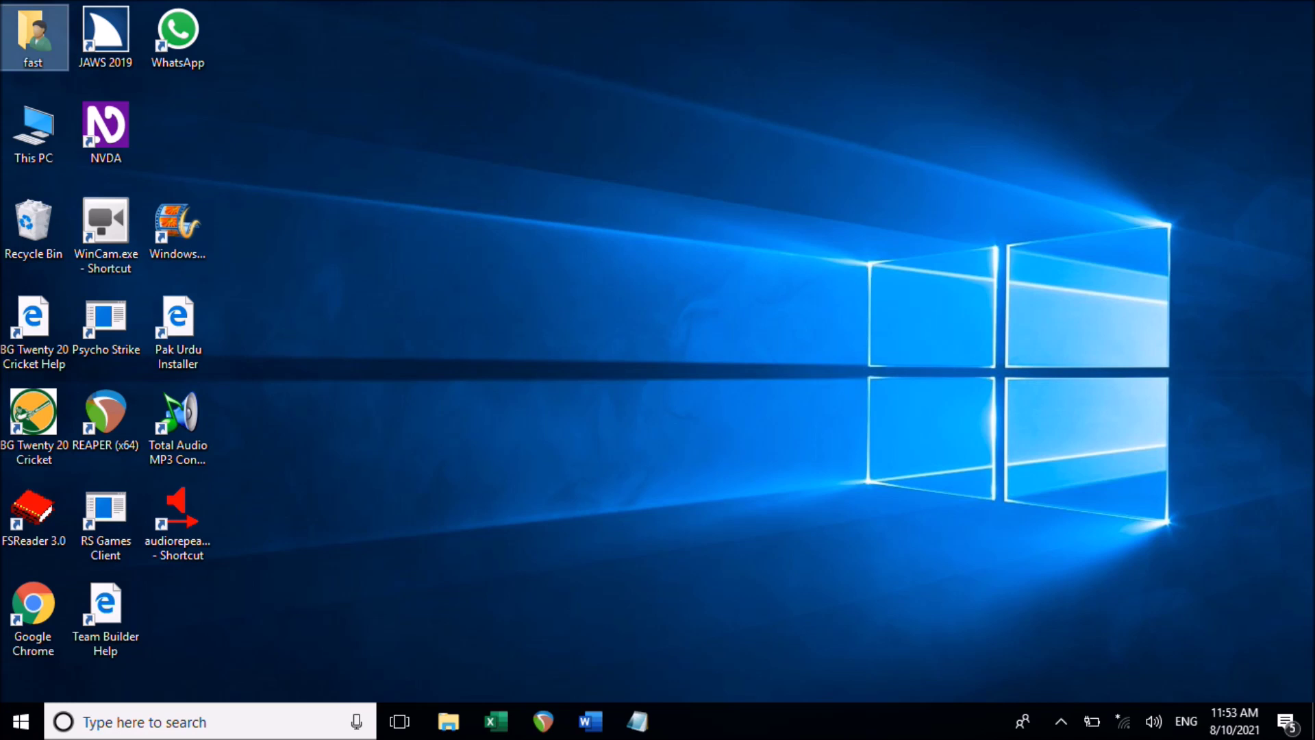
pyautogui.press('End')
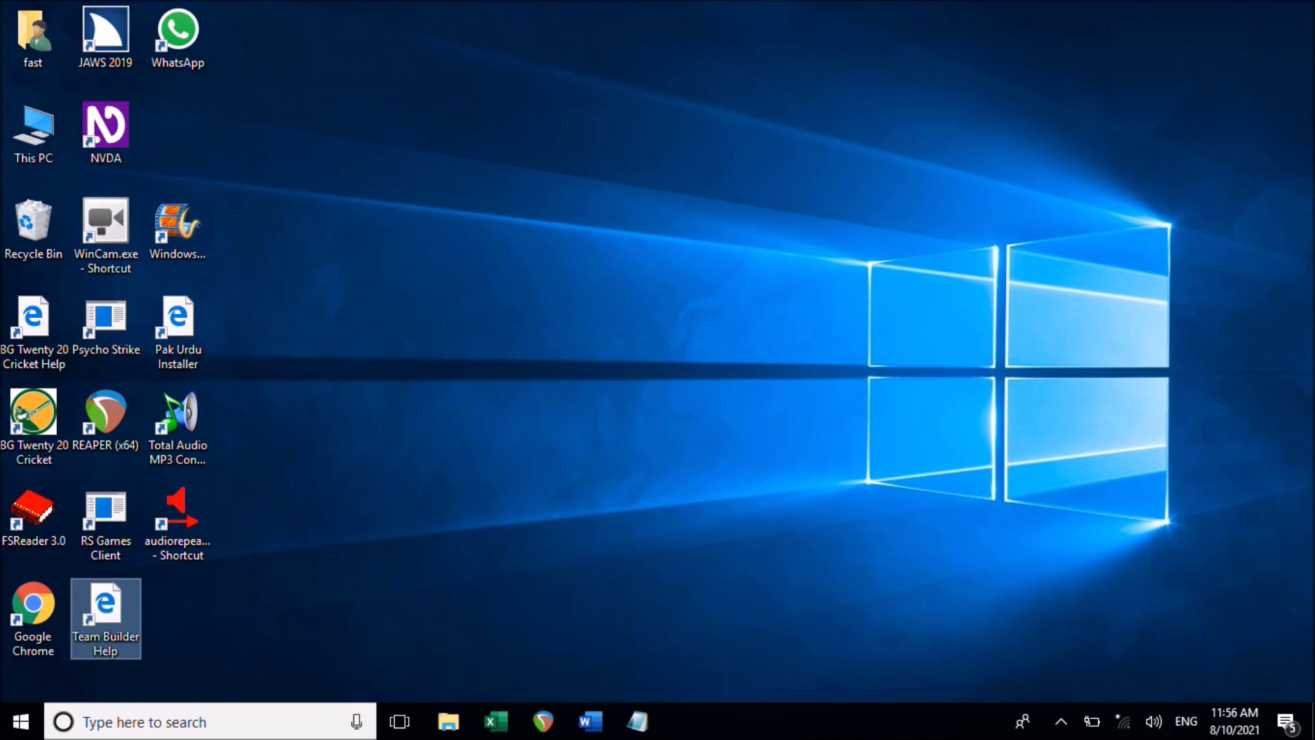
pyautogui.press('Home')
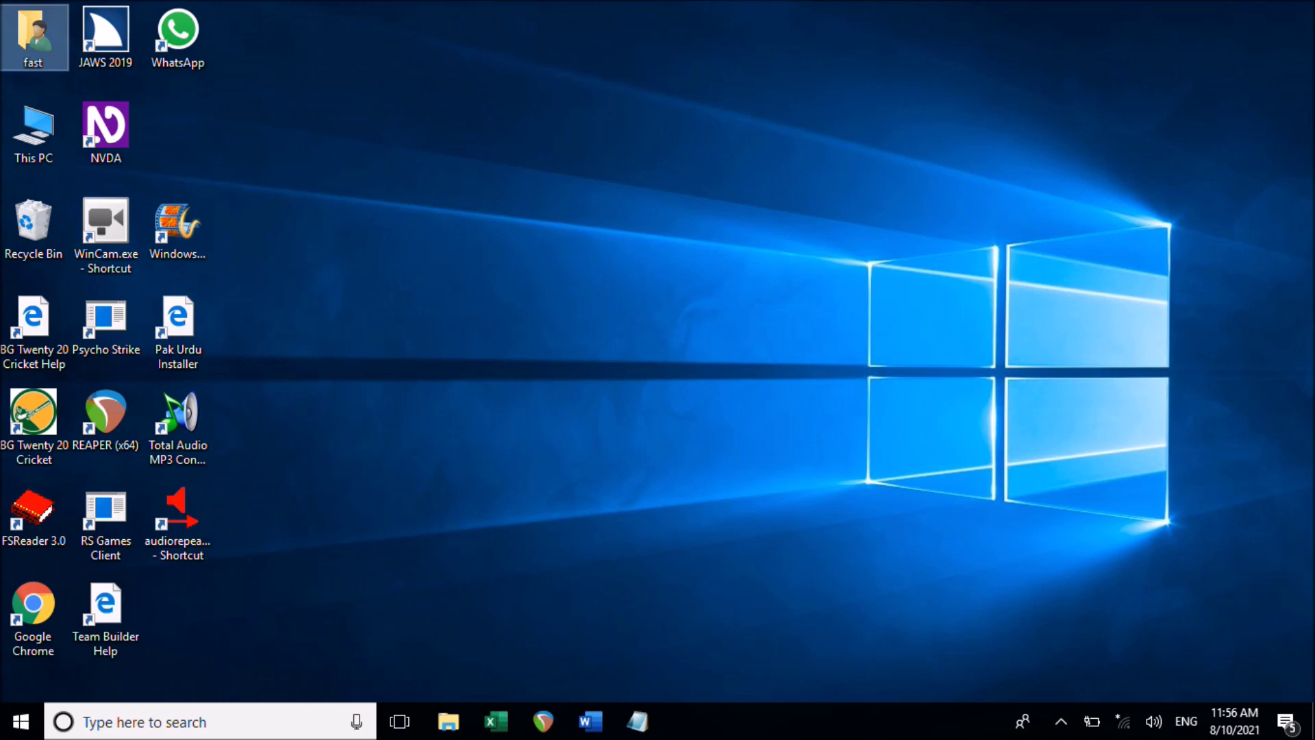
pyautogui.press('End')
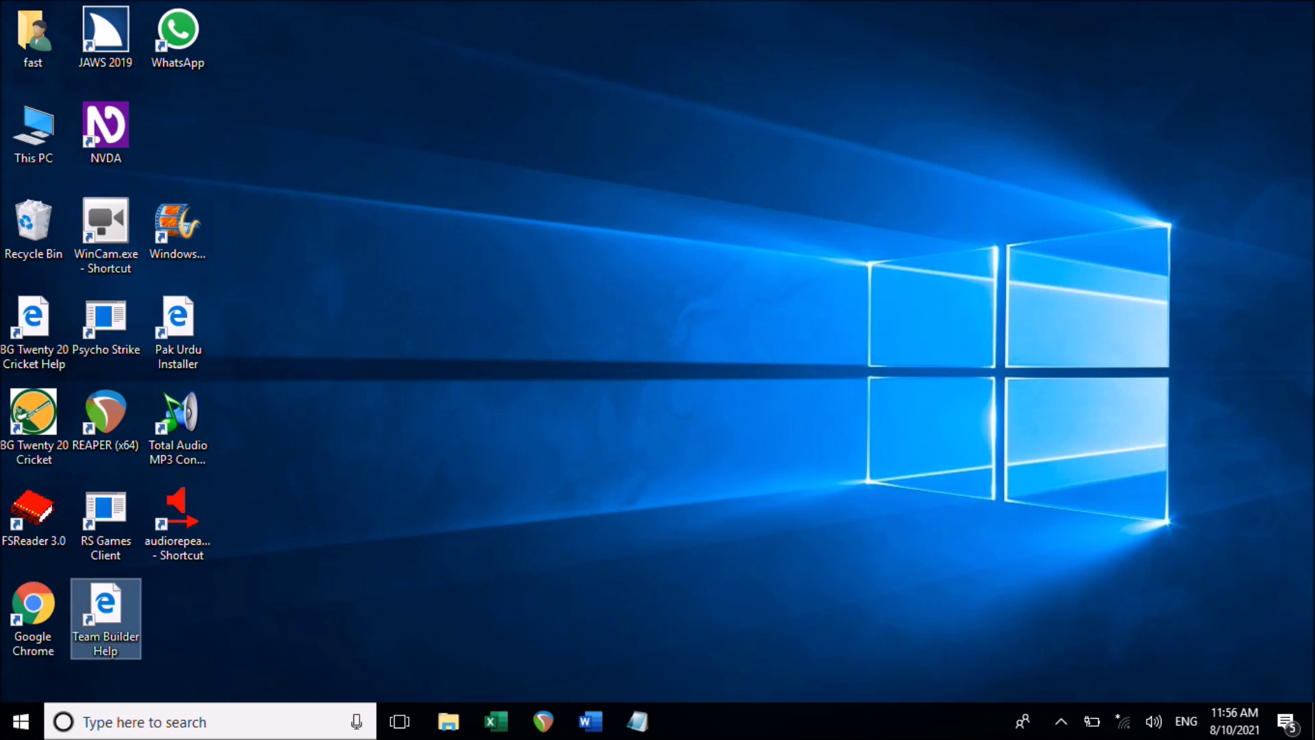
# Step: Return to the first desktop icon, move to JAWS 2019, and jump to Team Builder Help by its initial letter T
pyautogui.press('Home')
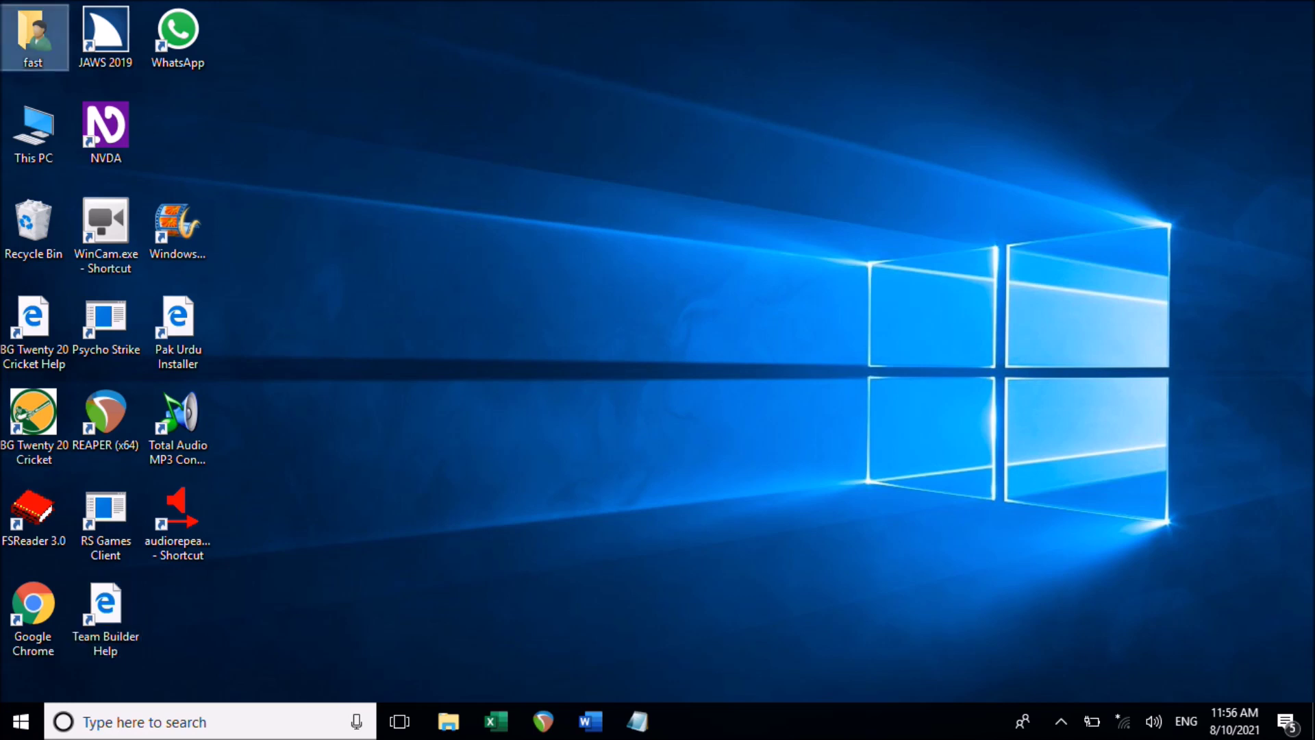
pyautogui.press('Right')
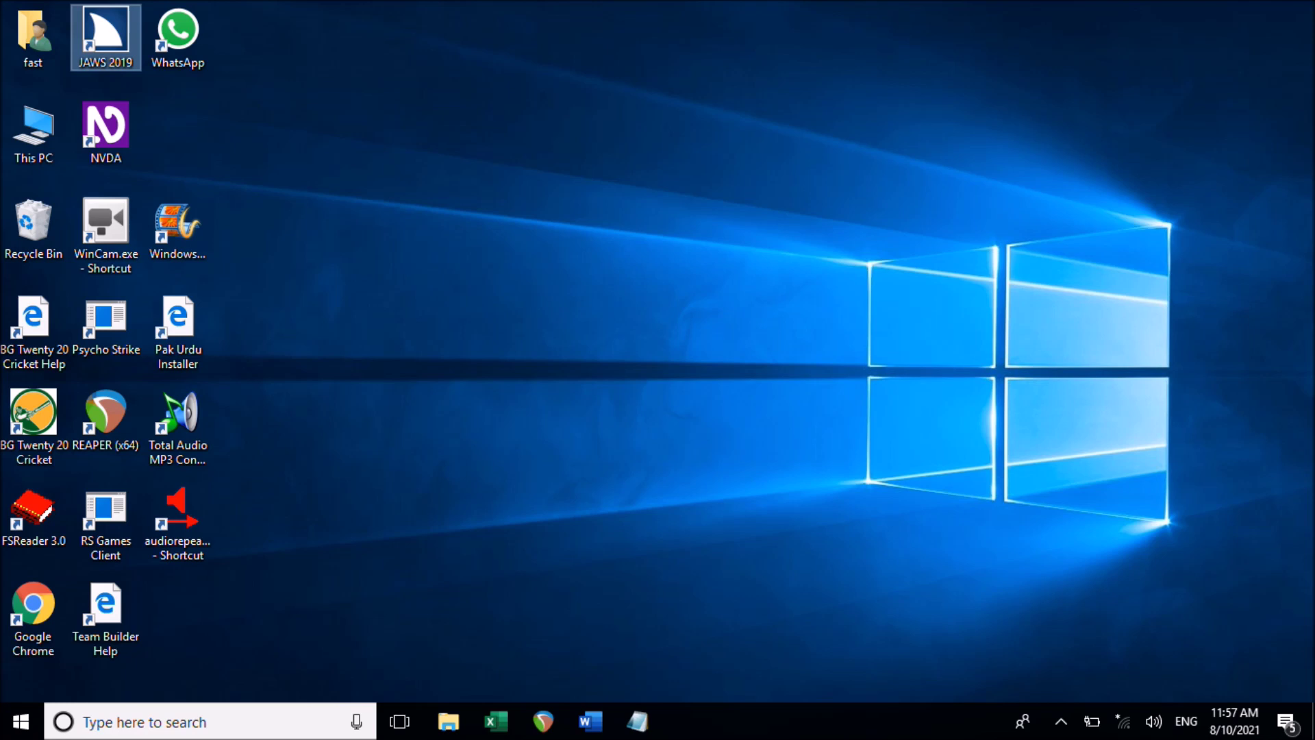
pyautogui.press('t')
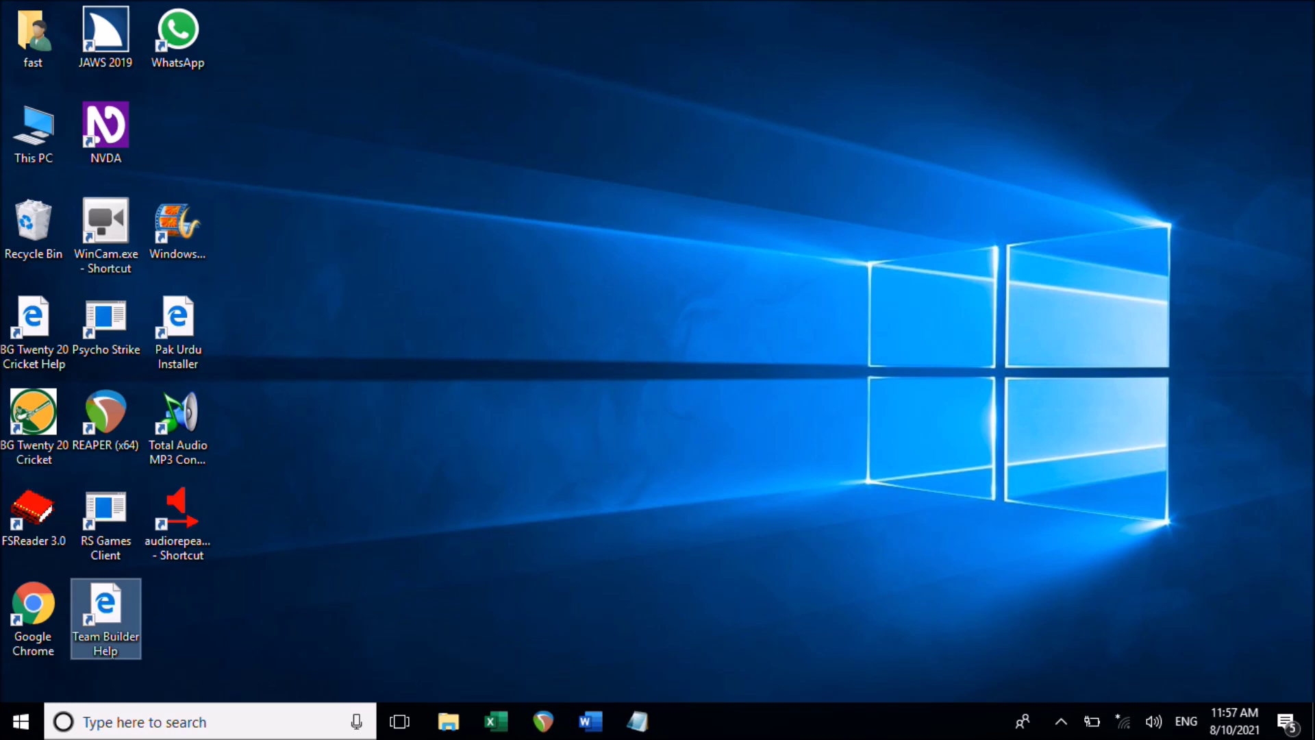
# Step: Select Google Chrome and move the selection up the first icon column to the fast folder
pyautogui.press('Left')
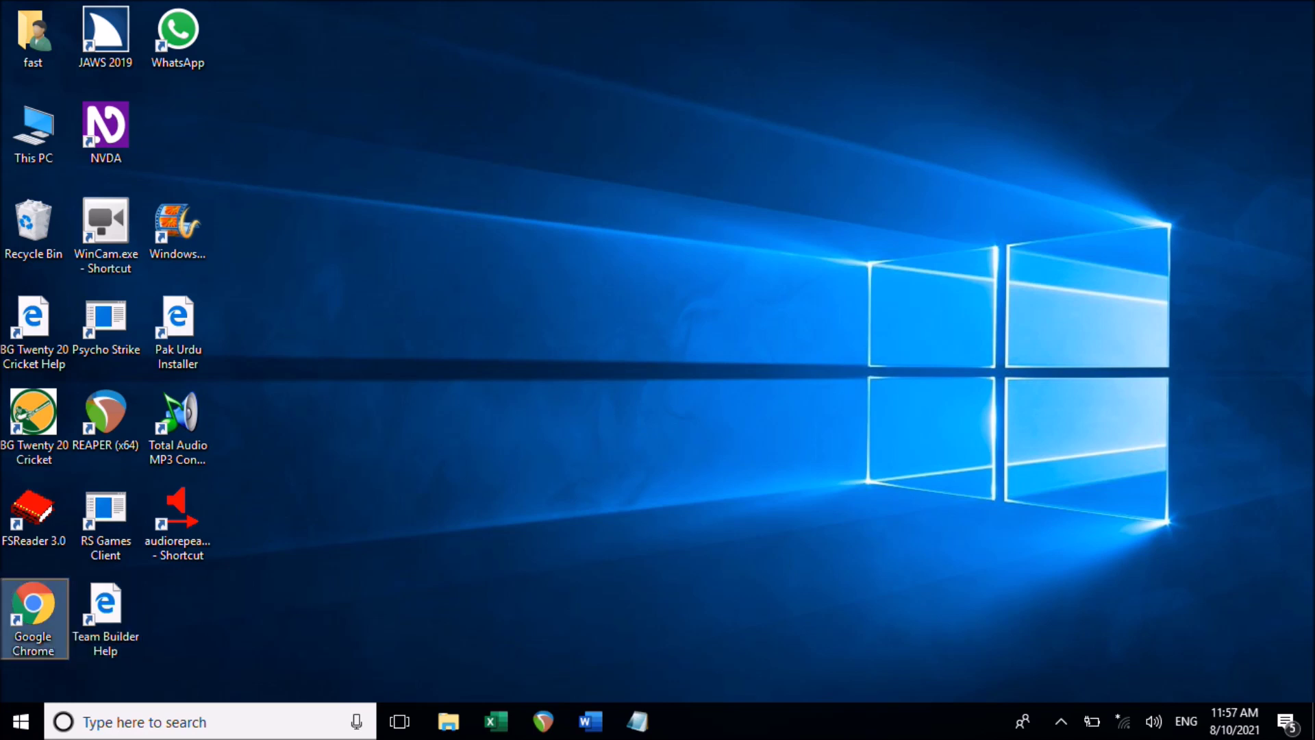
pyautogui.press('Up')
pyautogui.press('Up')
pyautogui.press('Up')
pyautogui.press('Up')
pyautogui.press('Up')
pyautogui.press('Up')
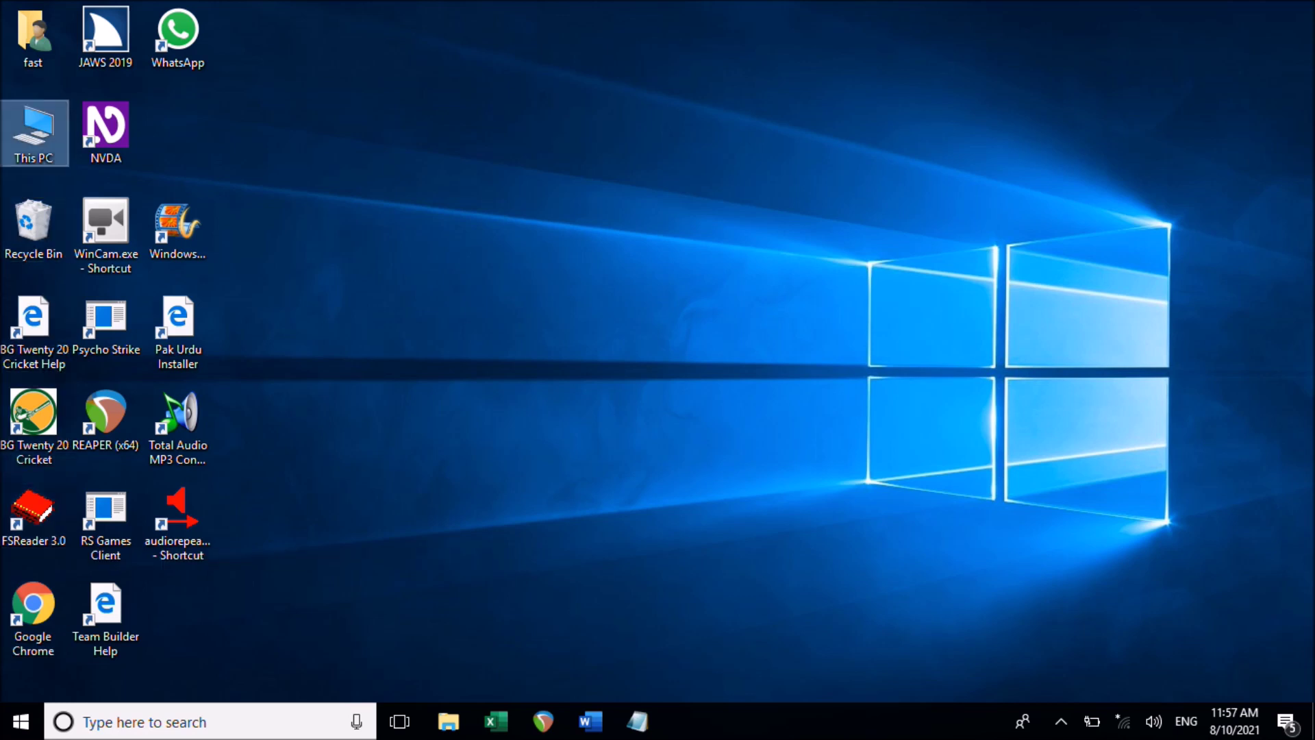
pyautogui.press('Down')
pyautogui.press('Up')
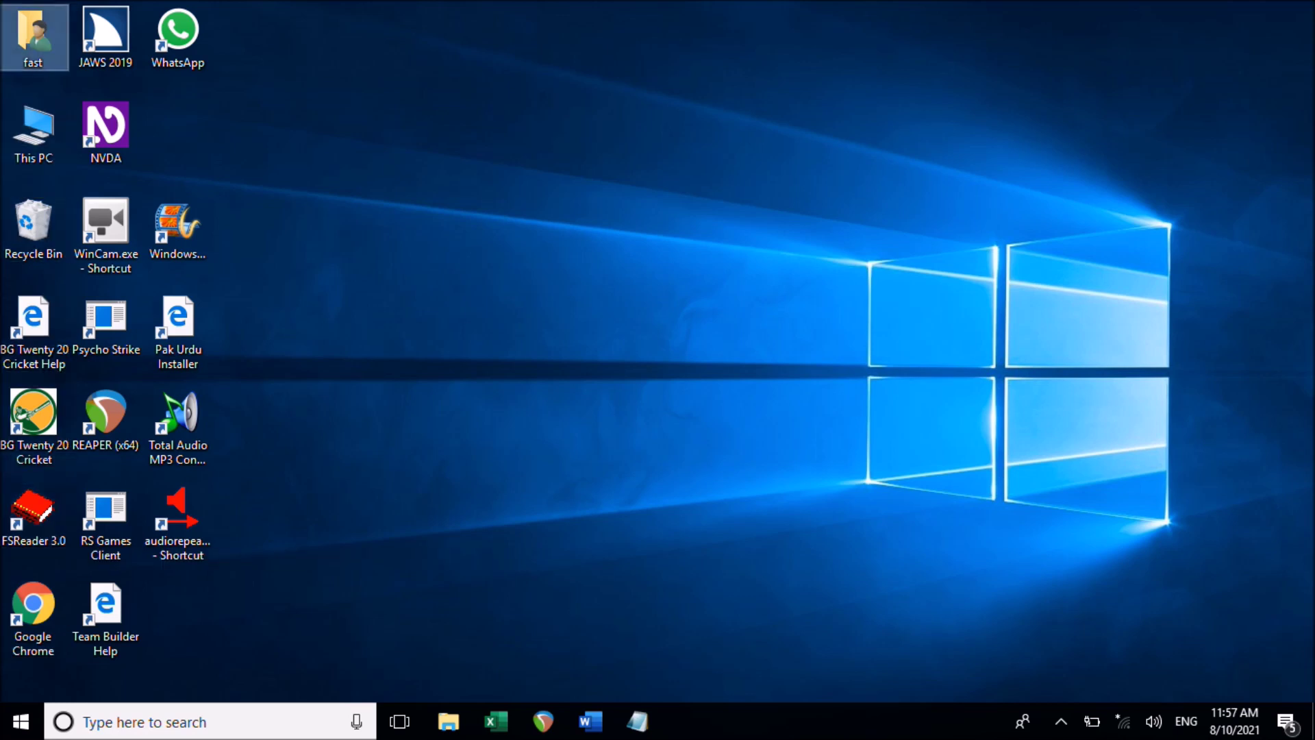
# Step: Browse across the top row to WhatsApp, then down the second icon column from NVDA to Team Builder Help
pyautogui.press('Right')
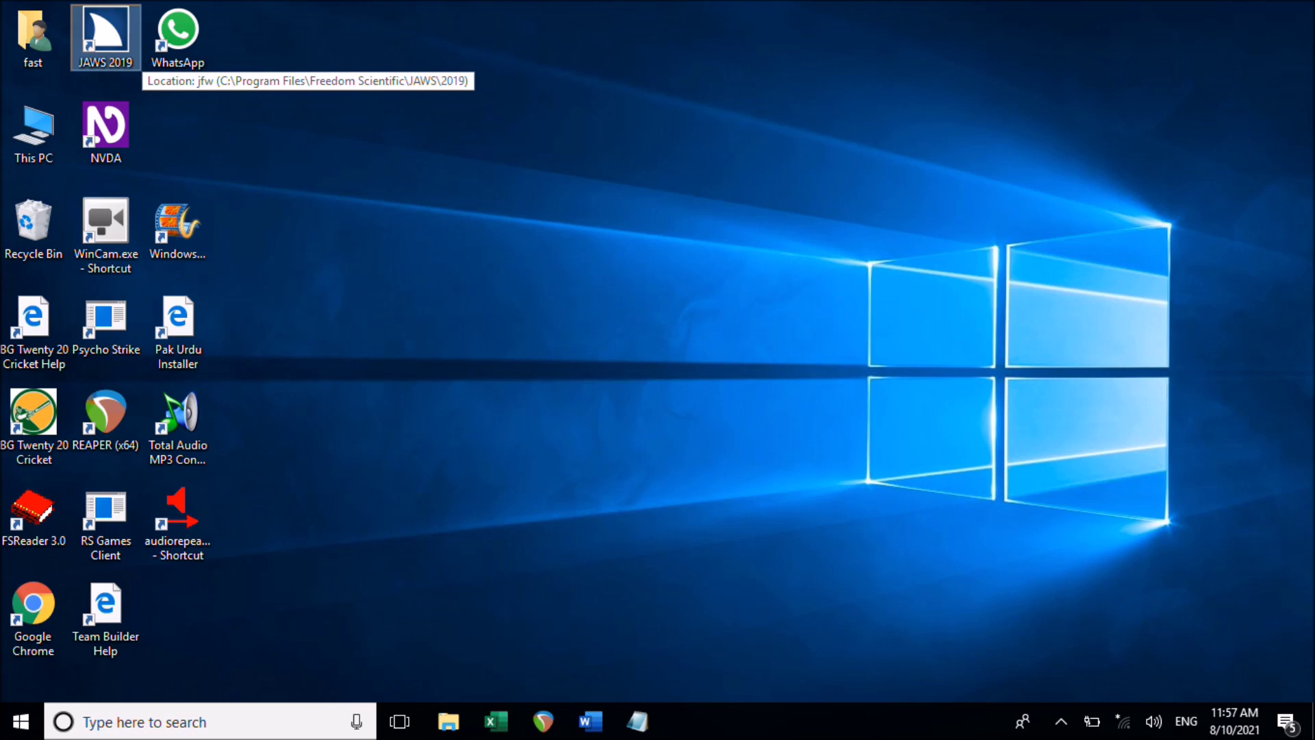
pyautogui.press('Right')
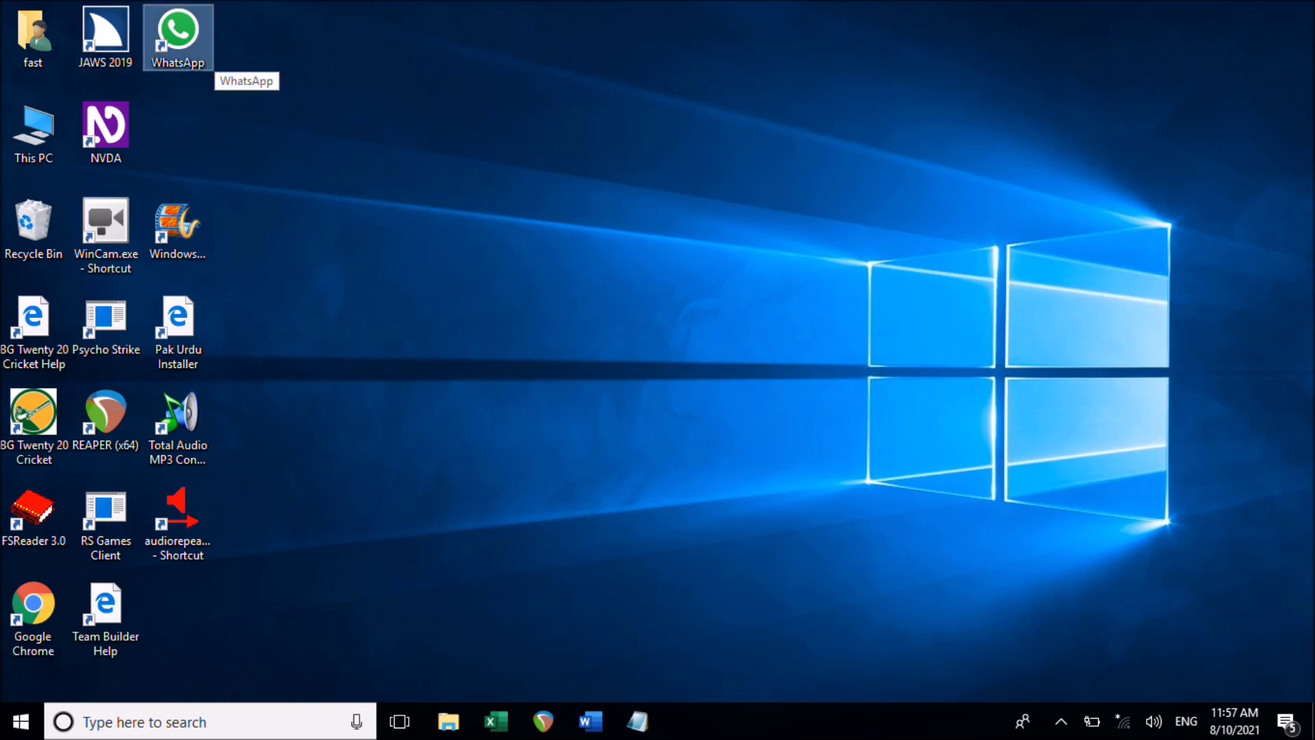
pyautogui.press('Down')
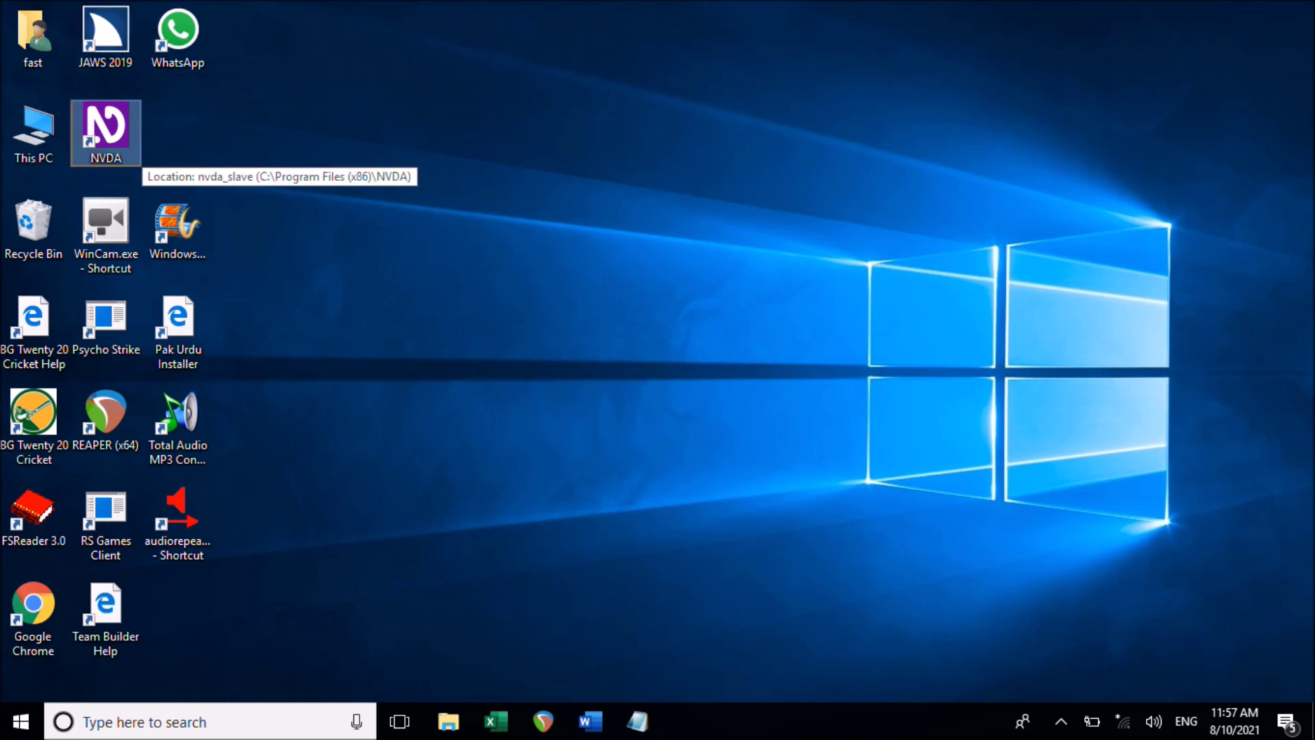
pyautogui.press('Down')
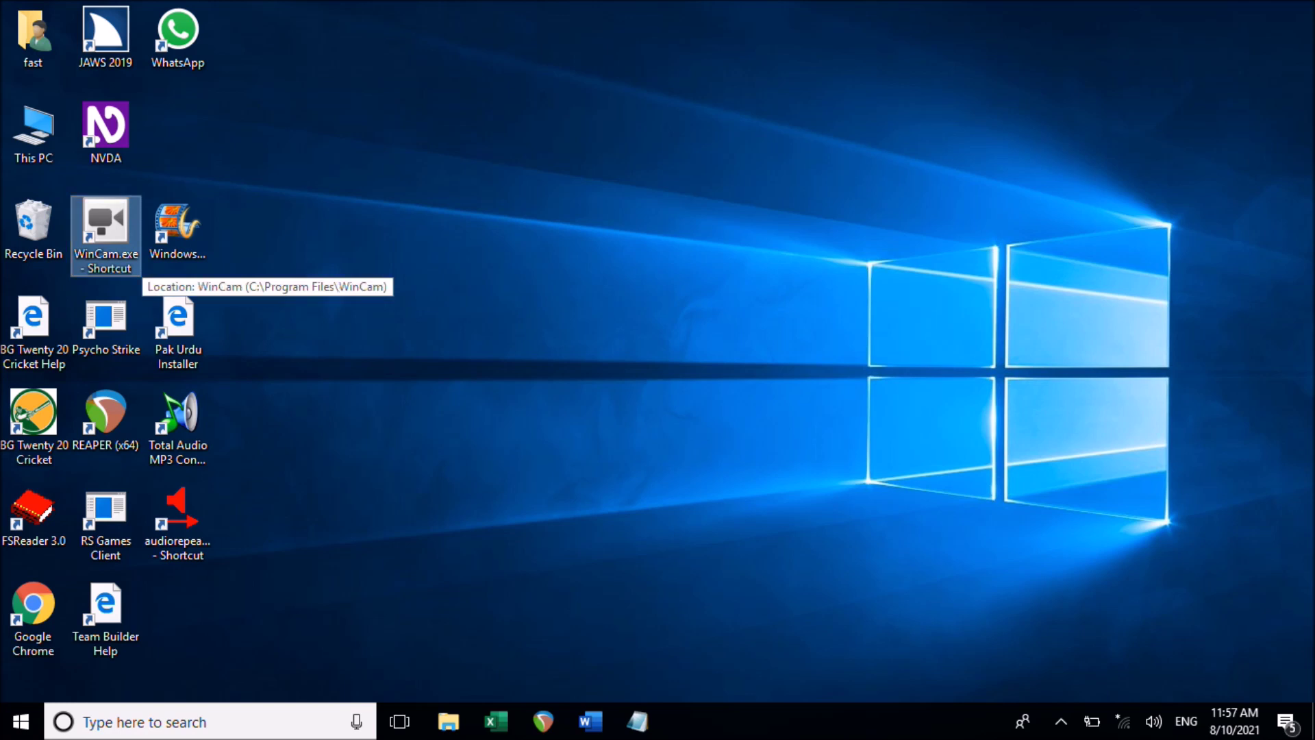
pyautogui.press('Down')
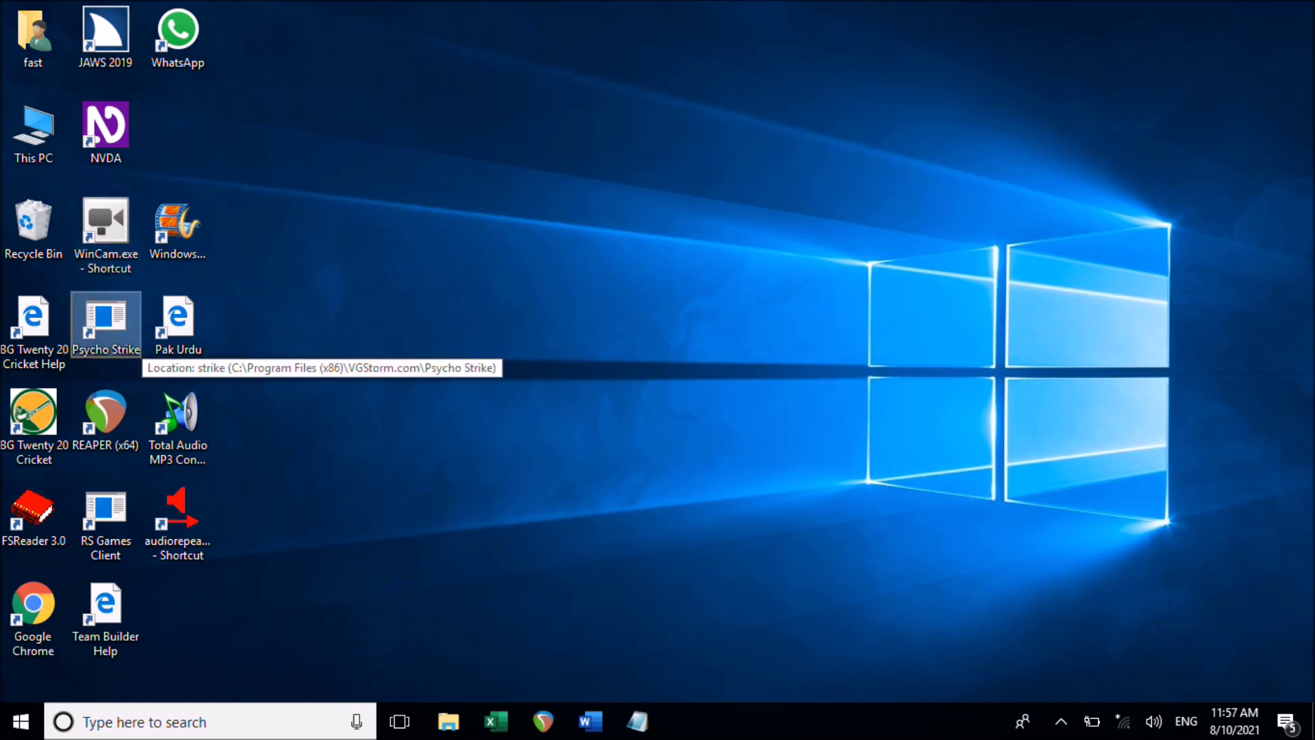
pyautogui.press('Down')
pyautogui.press('Down')
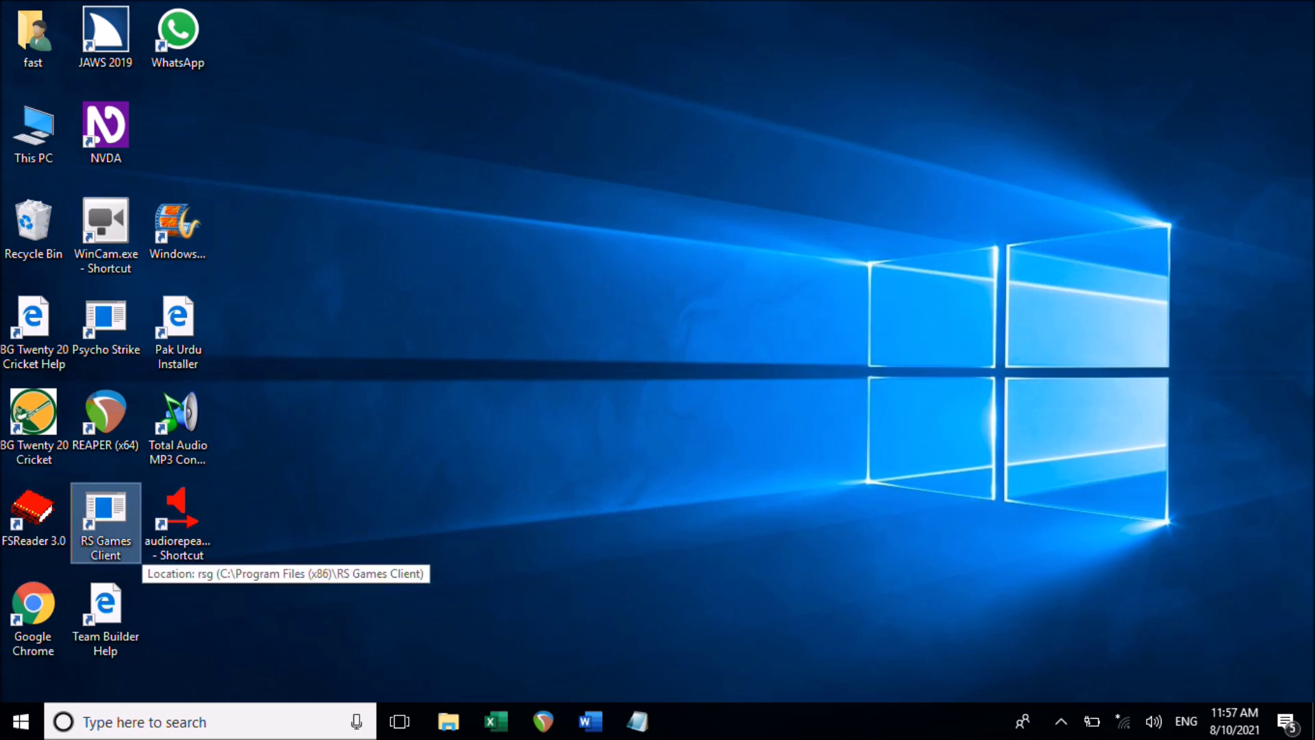
pyautogui.press('Down')
# Step: Move the selection to Google Chrome and back up through BG Twenty 20 Cricket to the fast folder
pyautogui.press('Left')
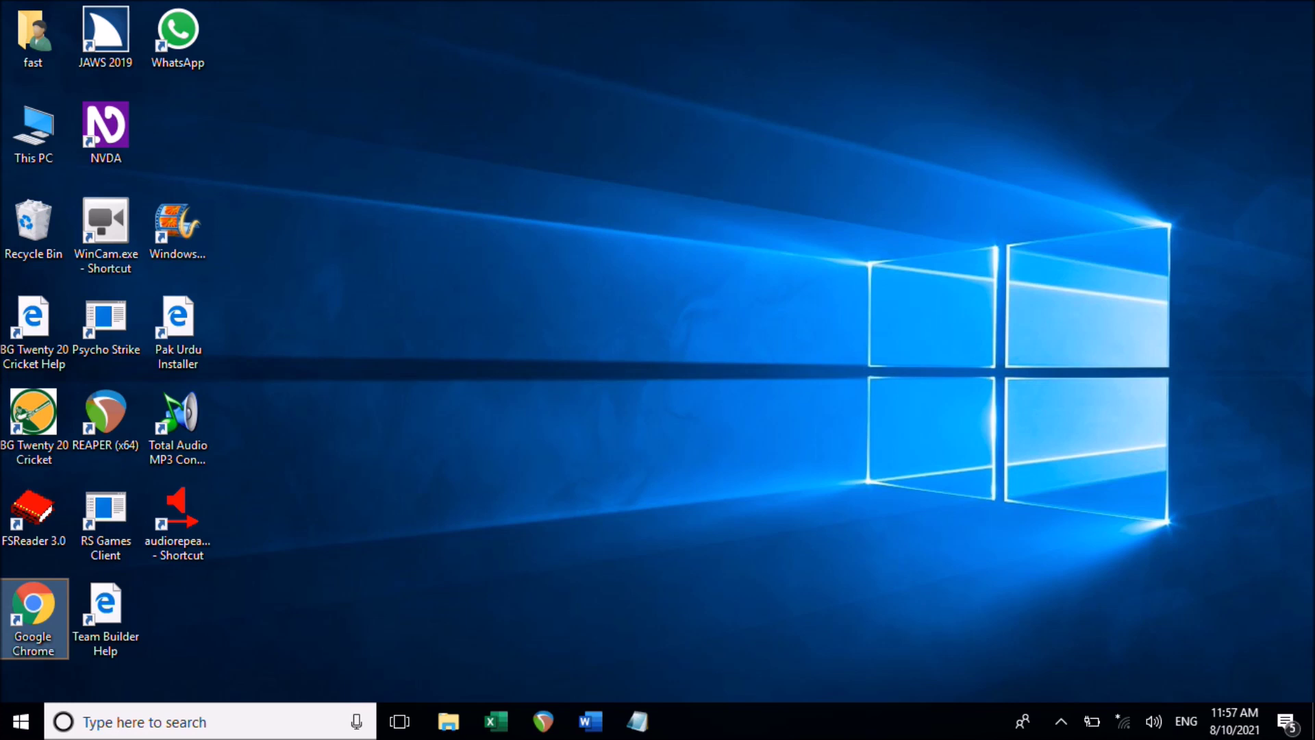
pyautogui.press('Up')
pyautogui.press('Up')
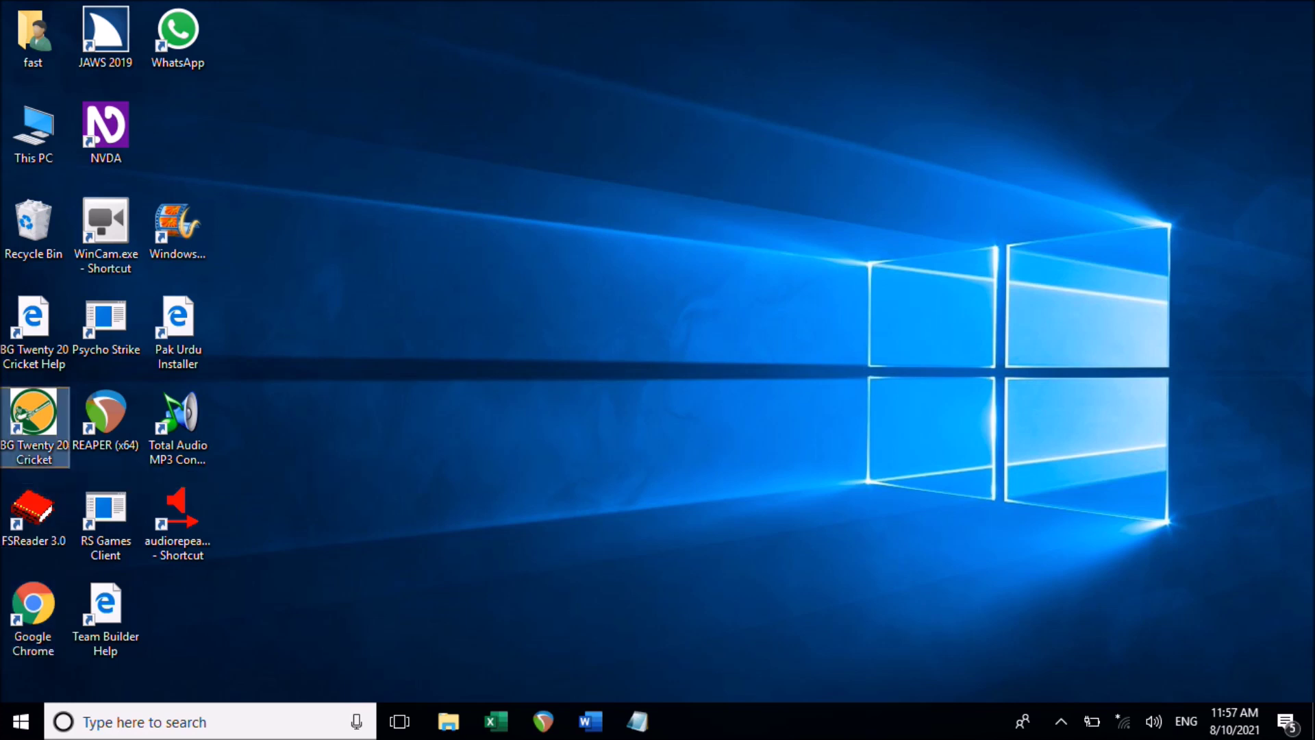
pyautogui.press('Up')
pyautogui.press('Up')
pyautogui.press('Up')
pyautogui.press('Up')
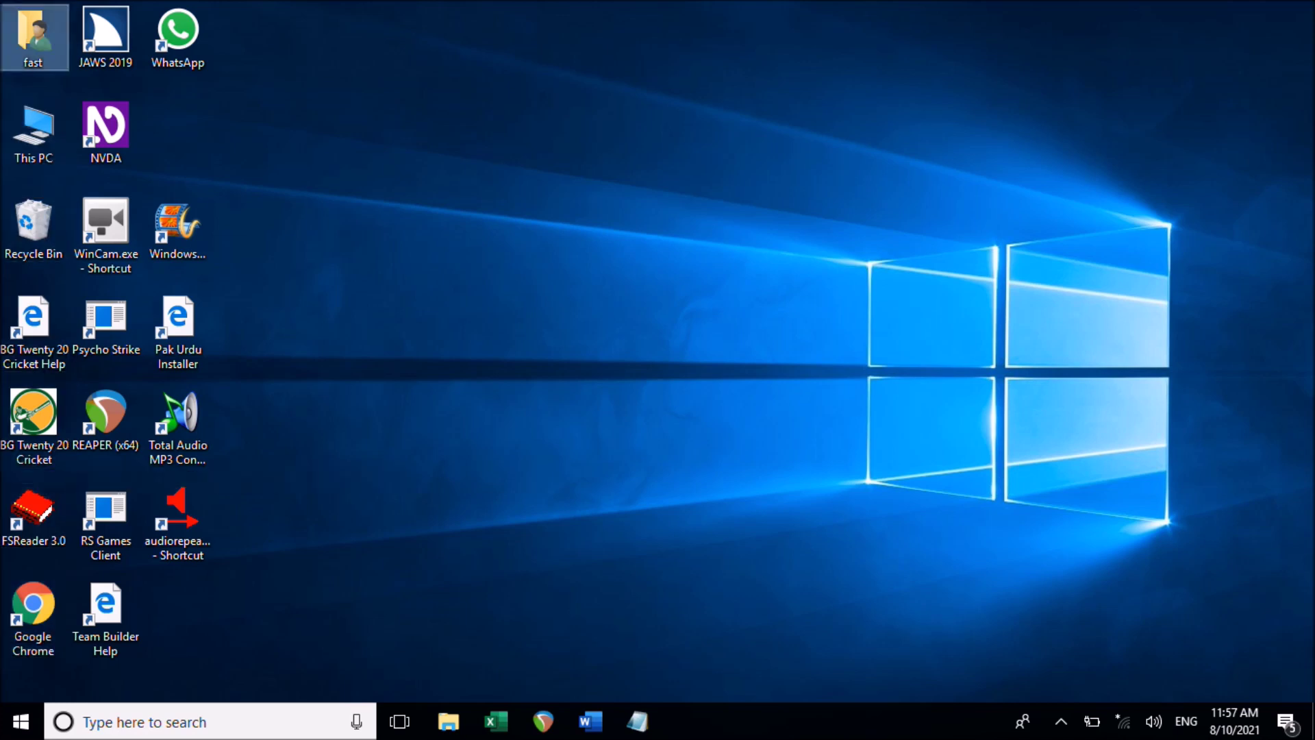
# Step: Move the selection along the first icon row to WhatsApp and back to the fast folder
pyautogui.press('Right')
pyautogui.press('Right')
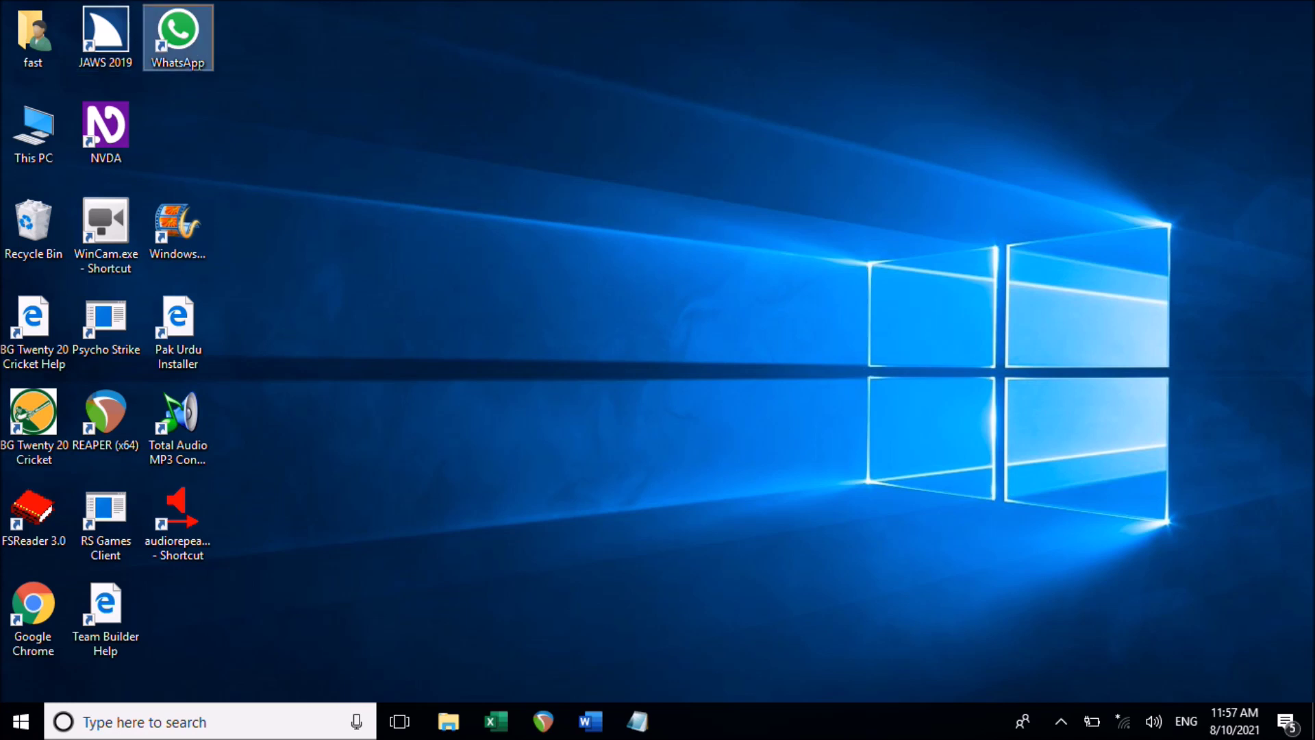
pyautogui.press('Left')
pyautogui.press('Left')
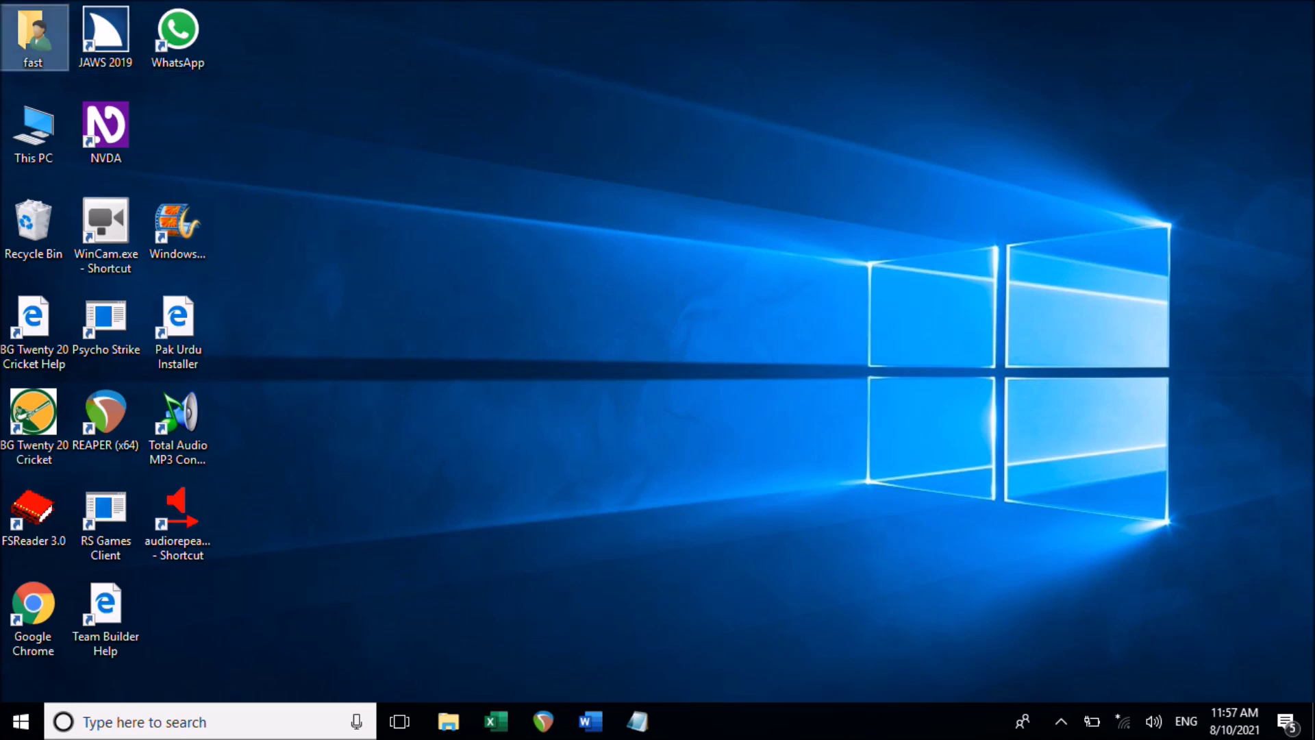
# Step: Jump to the audiorepeater.exe shortcut by its initial letter A and browse upward through WindowsMovieMaker to NVDA
pyautogui.press('a')
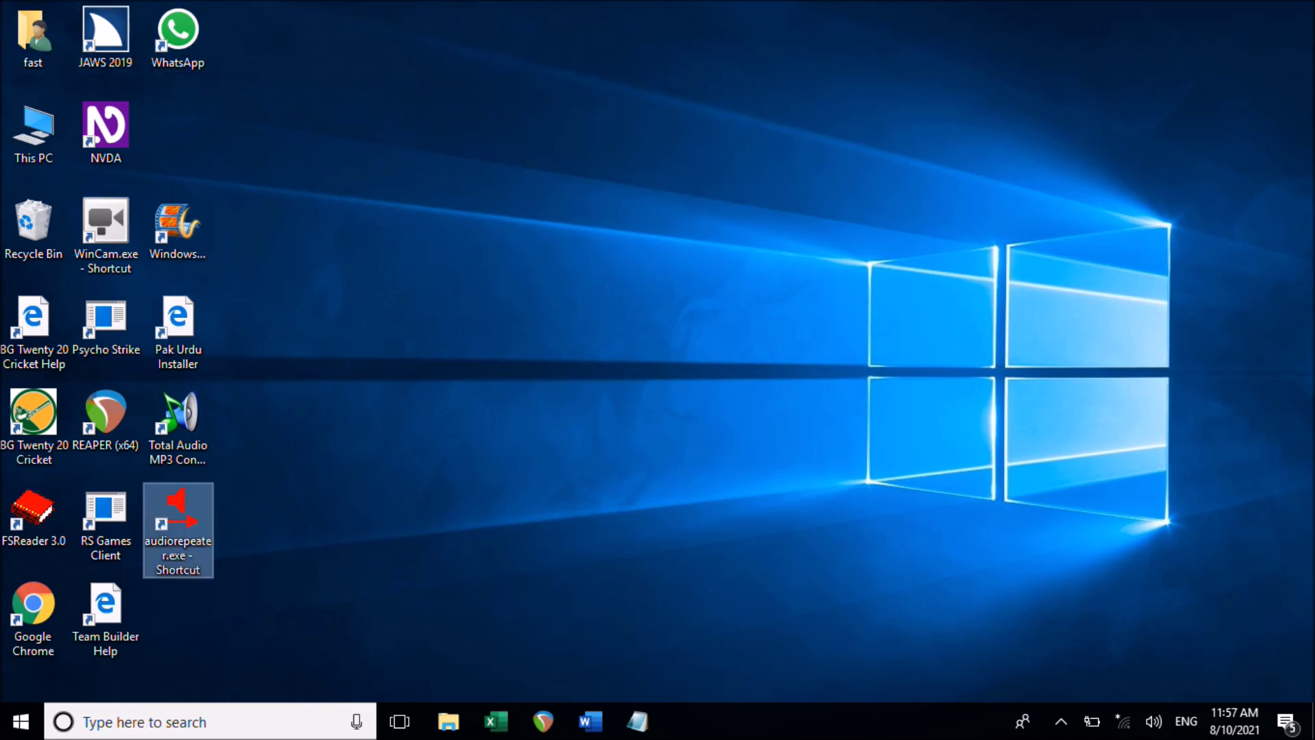
pyautogui.press('Up')
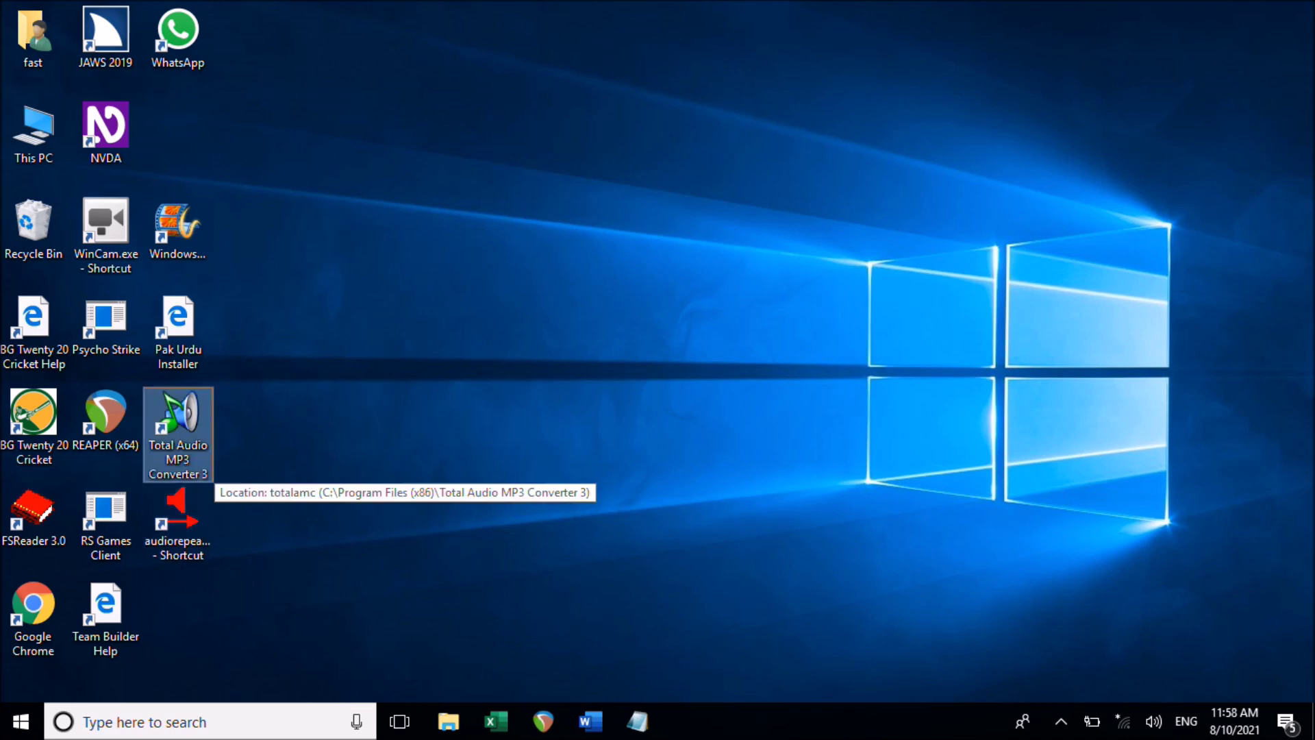
pyautogui.press('Up')
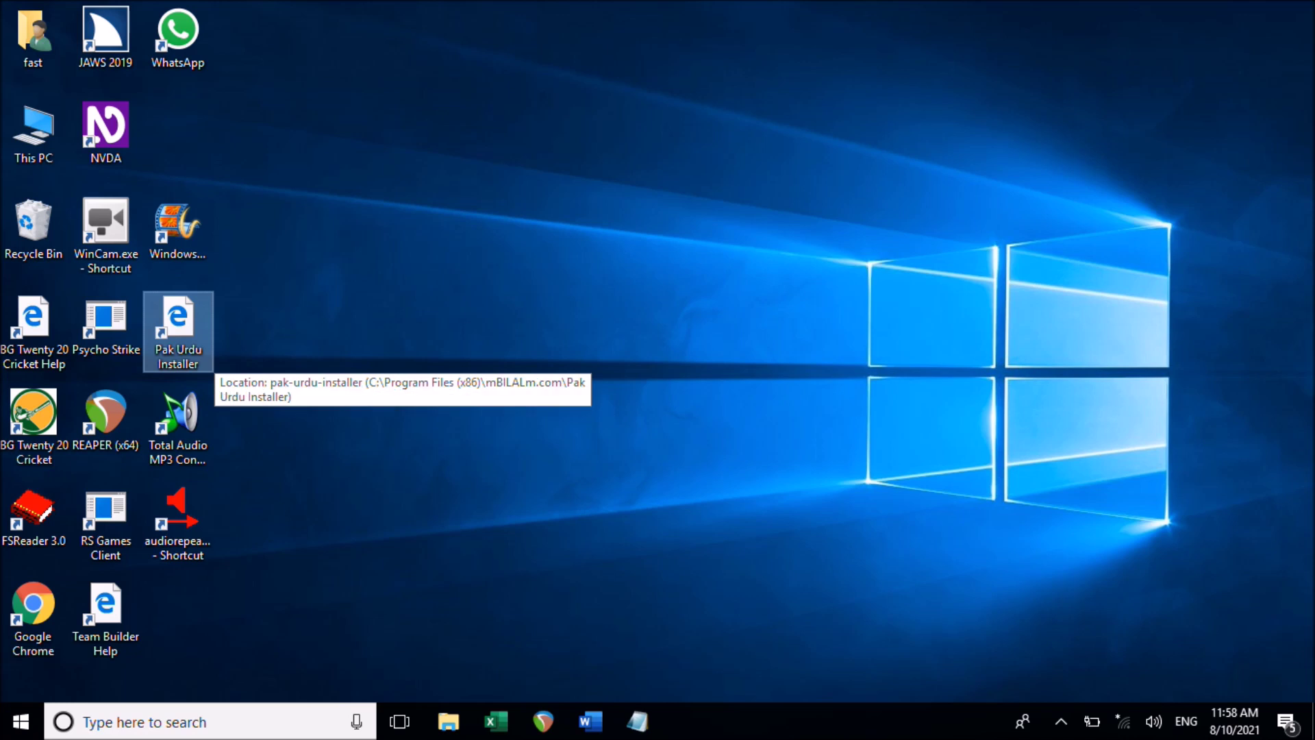
pyautogui.press('Up')
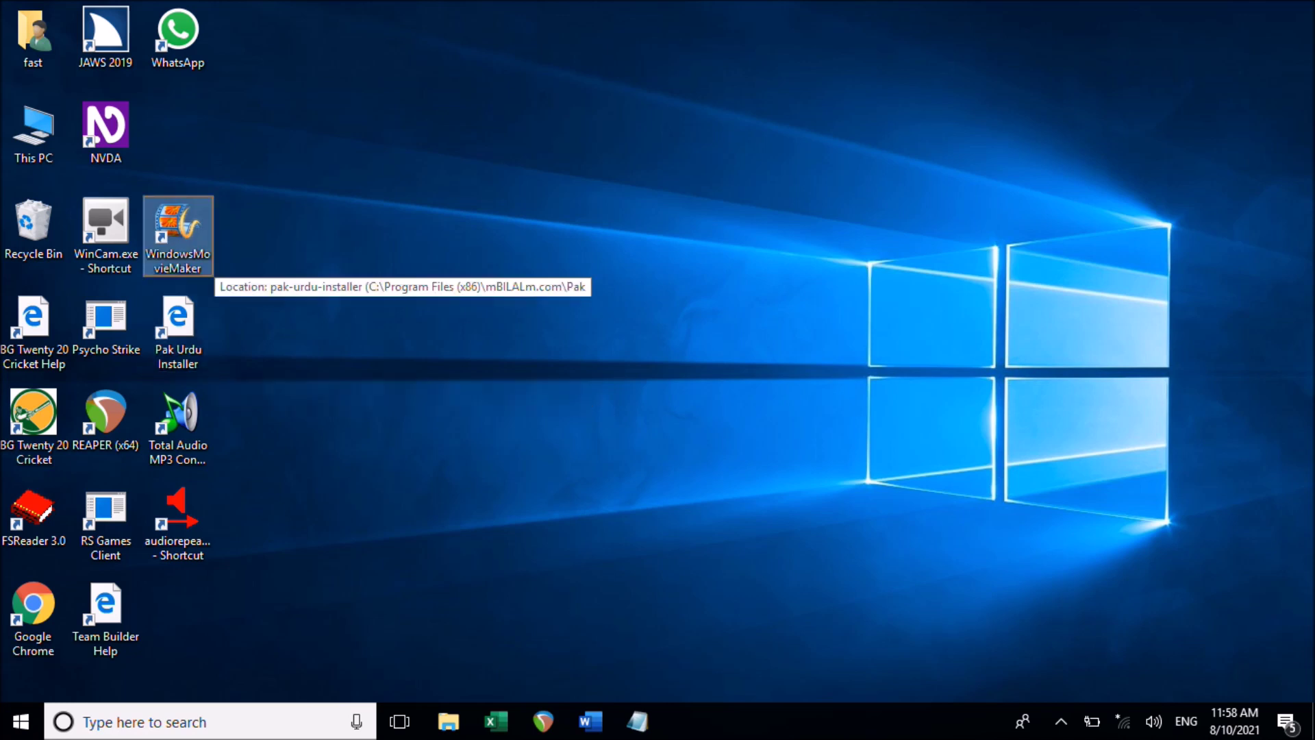
pyautogui.press('Up')
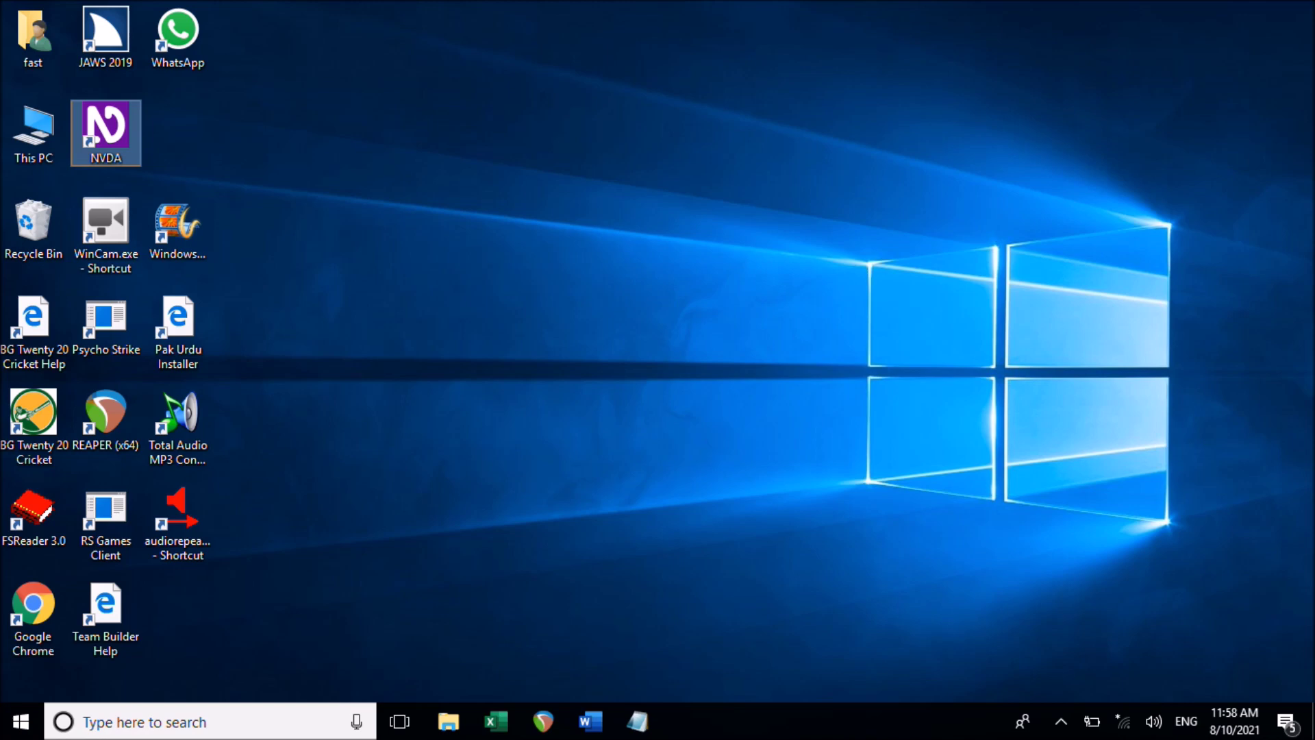
# Step: Open the owner's personally named folder on drive D: by running its path
pyautogui.press('super+r')
pyautogui.write('d:')
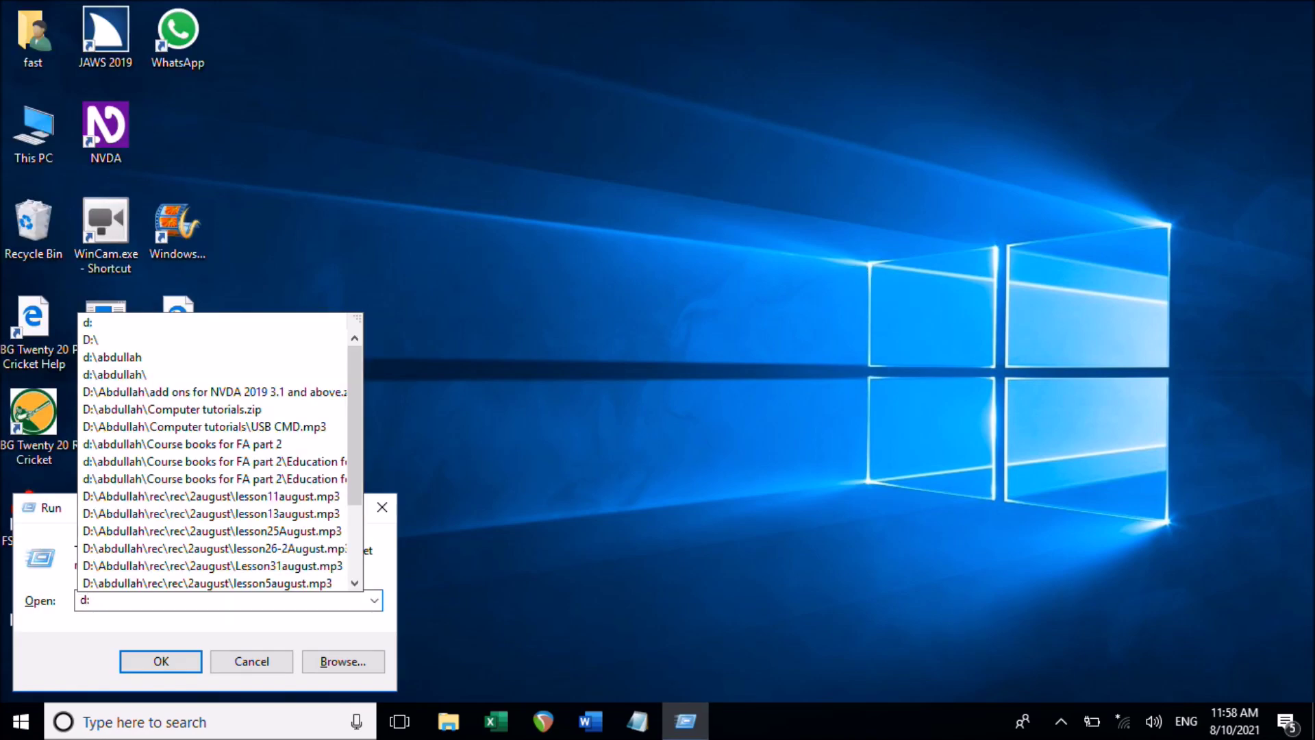
pyautogui.write('\\abdullah')
pyautogui.press('Return')
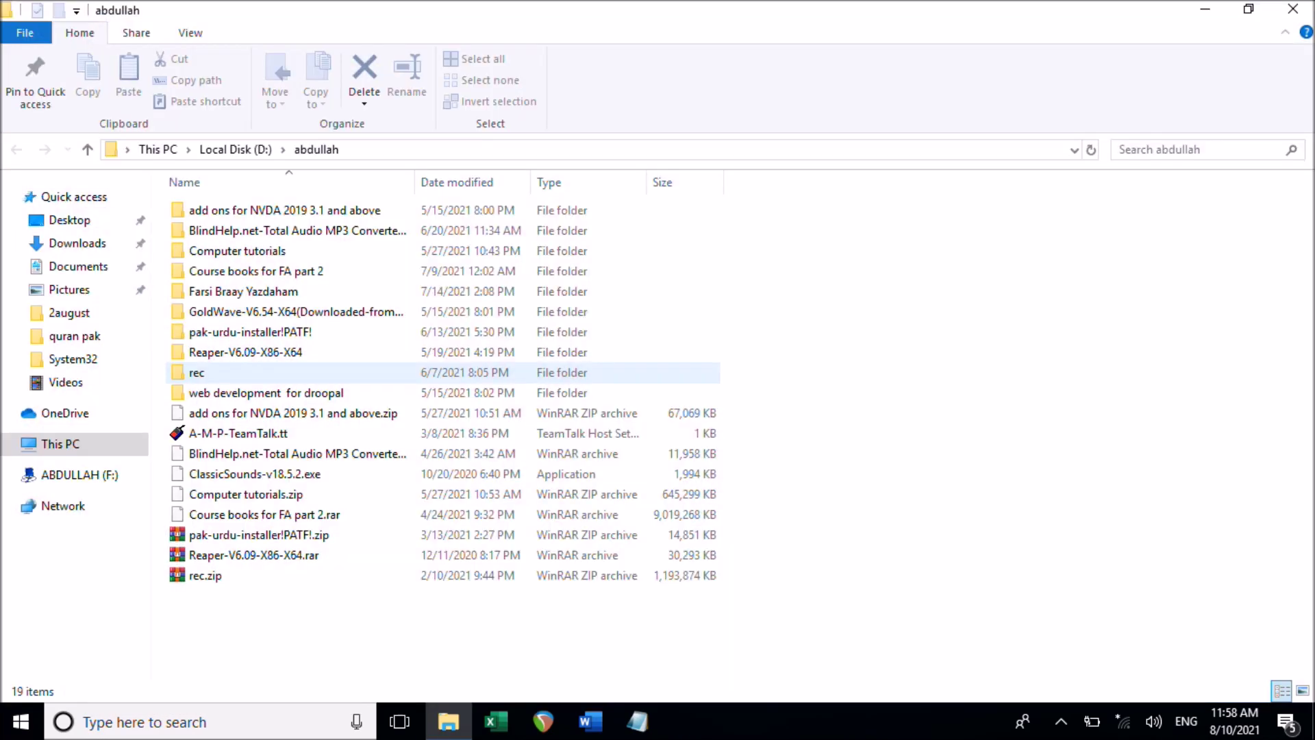
# Step: Open the Computer tutorials folder and move the selection one page down to 32 Spell Check.mp3 and back up to 000win 8.mp3
pyautogui.press('c')
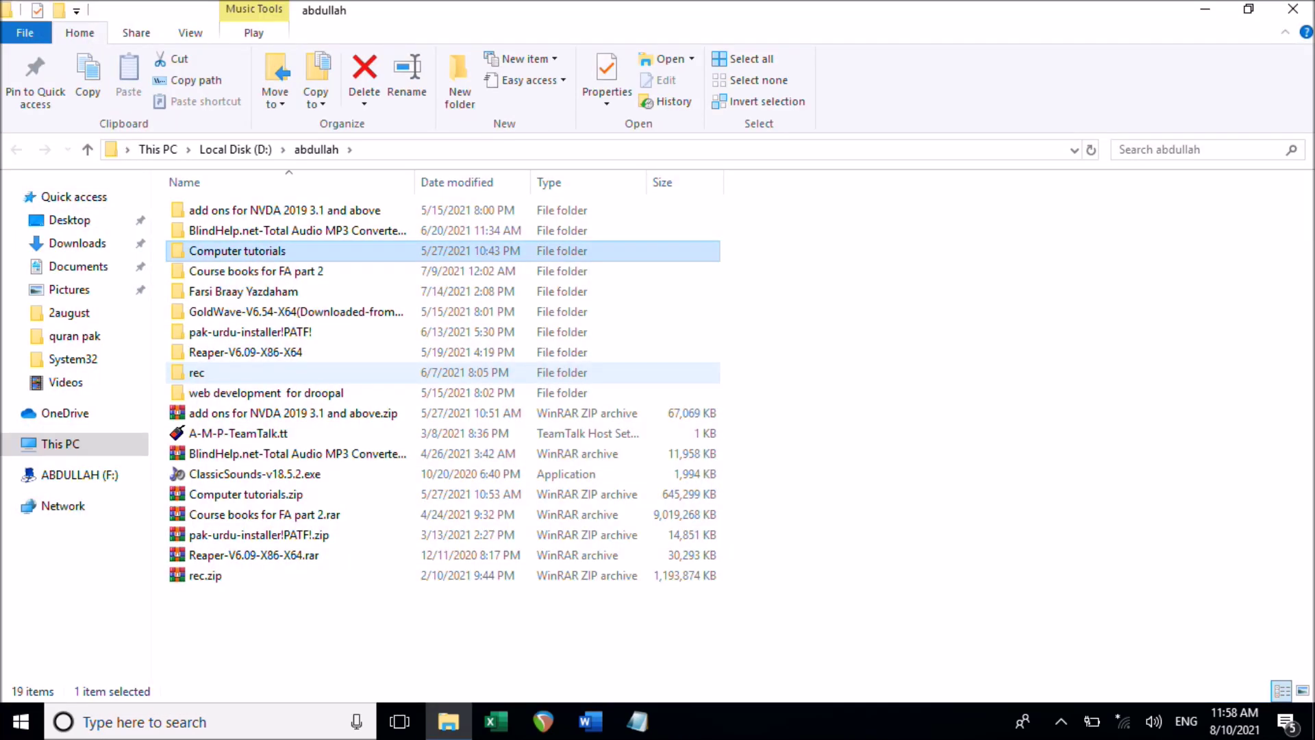
pyautogui.press('Return')
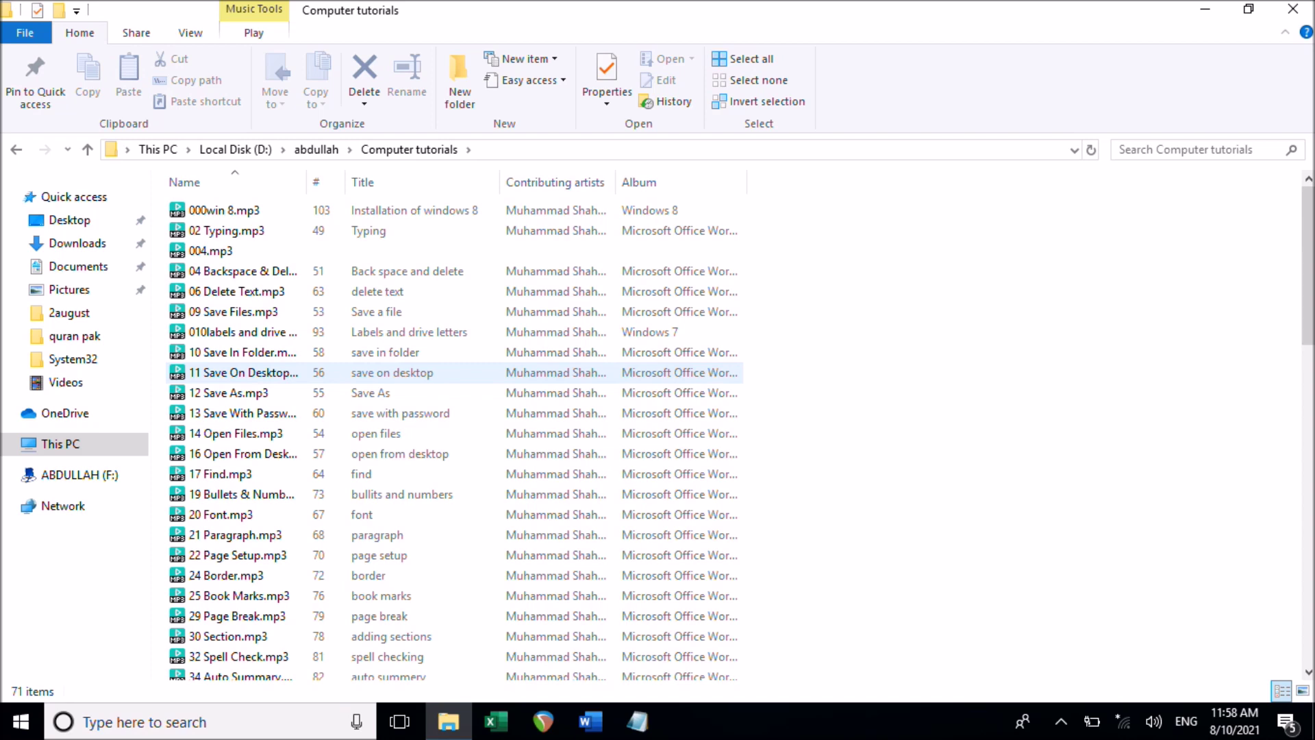
pyautogui.press('pagedown')
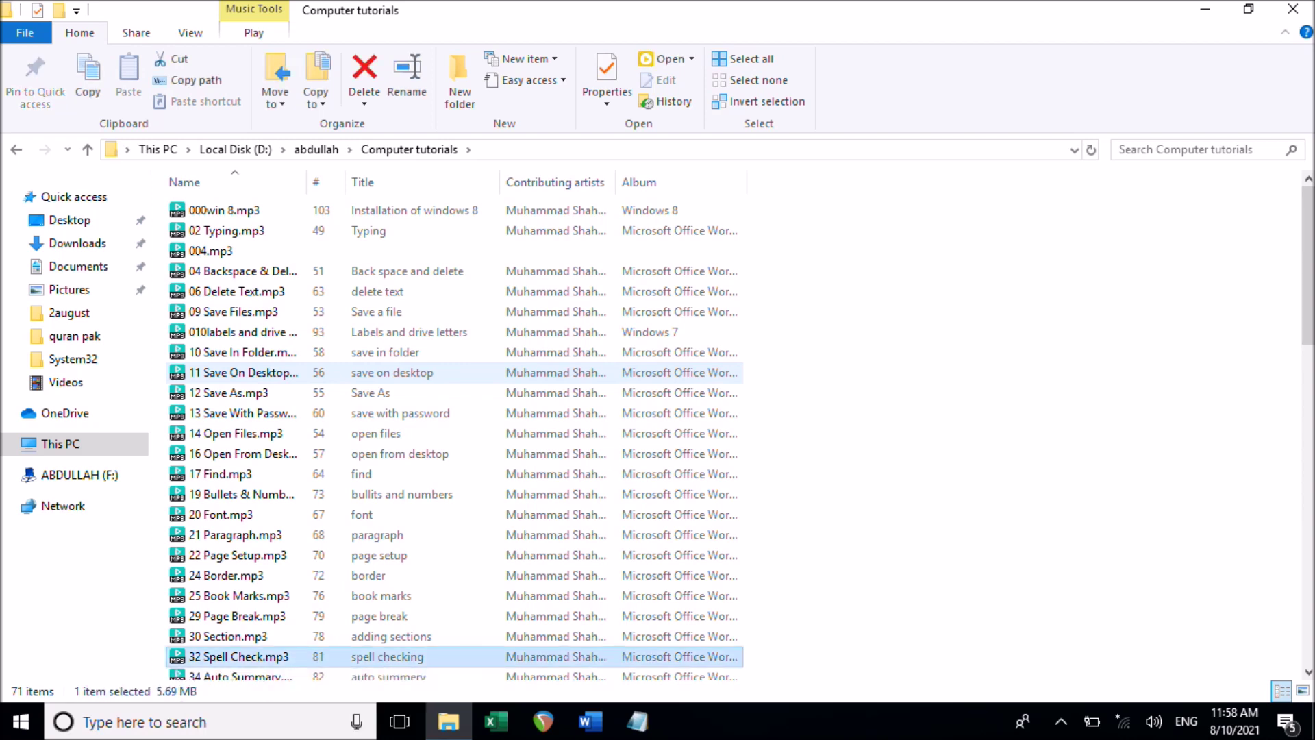
pyautogui.press('pageup')
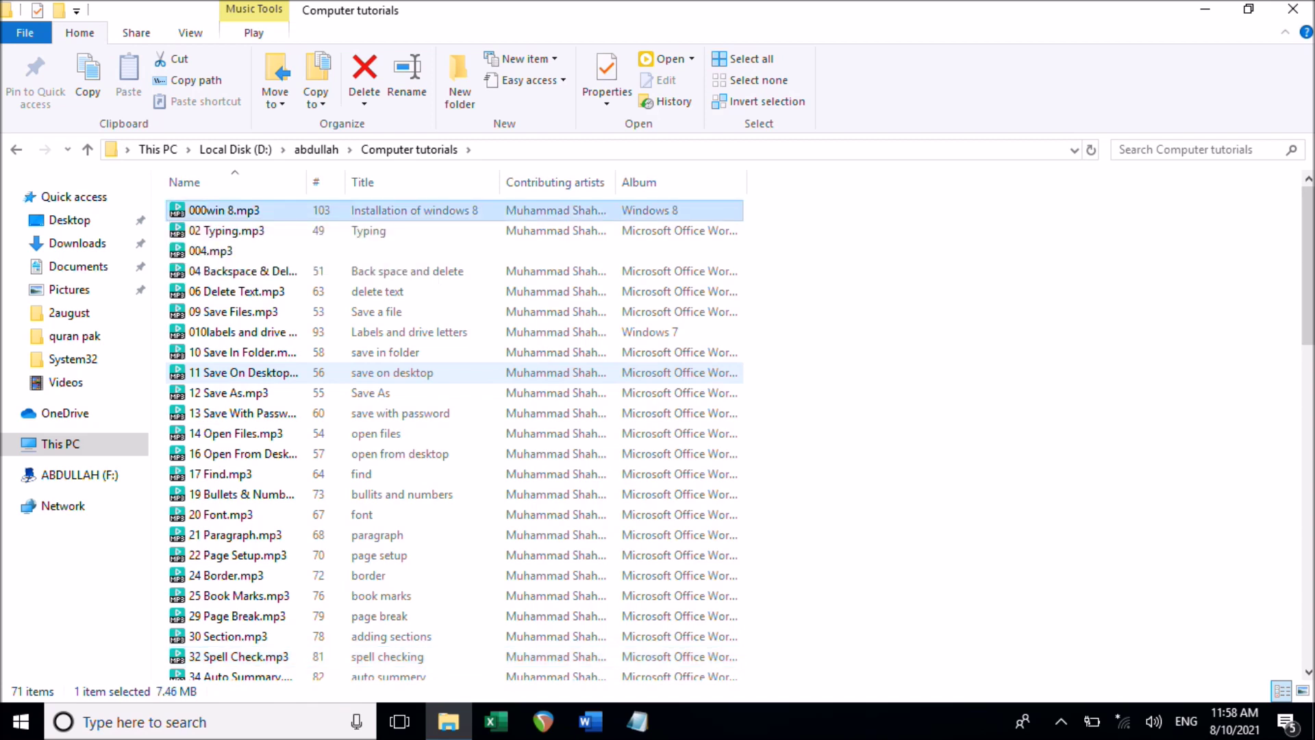
# Step: Move the selection file by file from 02 Typing.mp3 down to the 19 Bullets & Numbering file
pyautogui.press('Down')
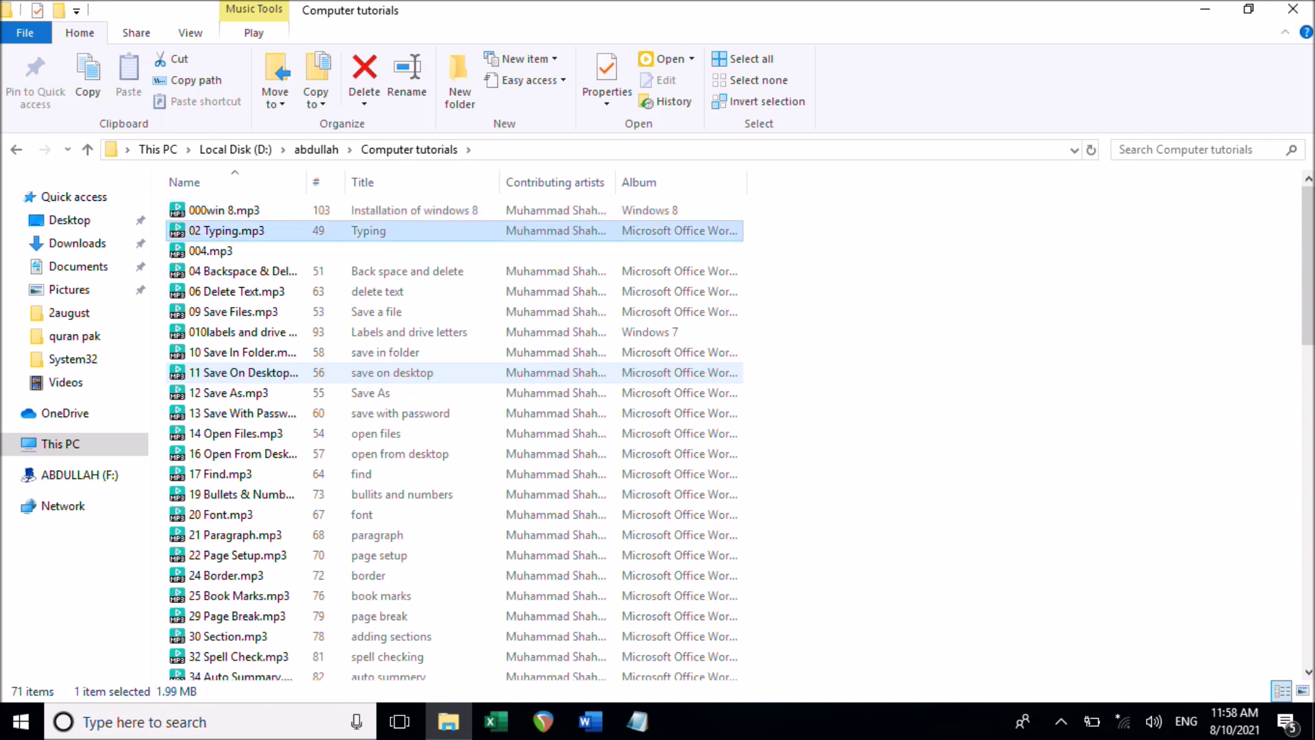
pyautogui.press('Down')
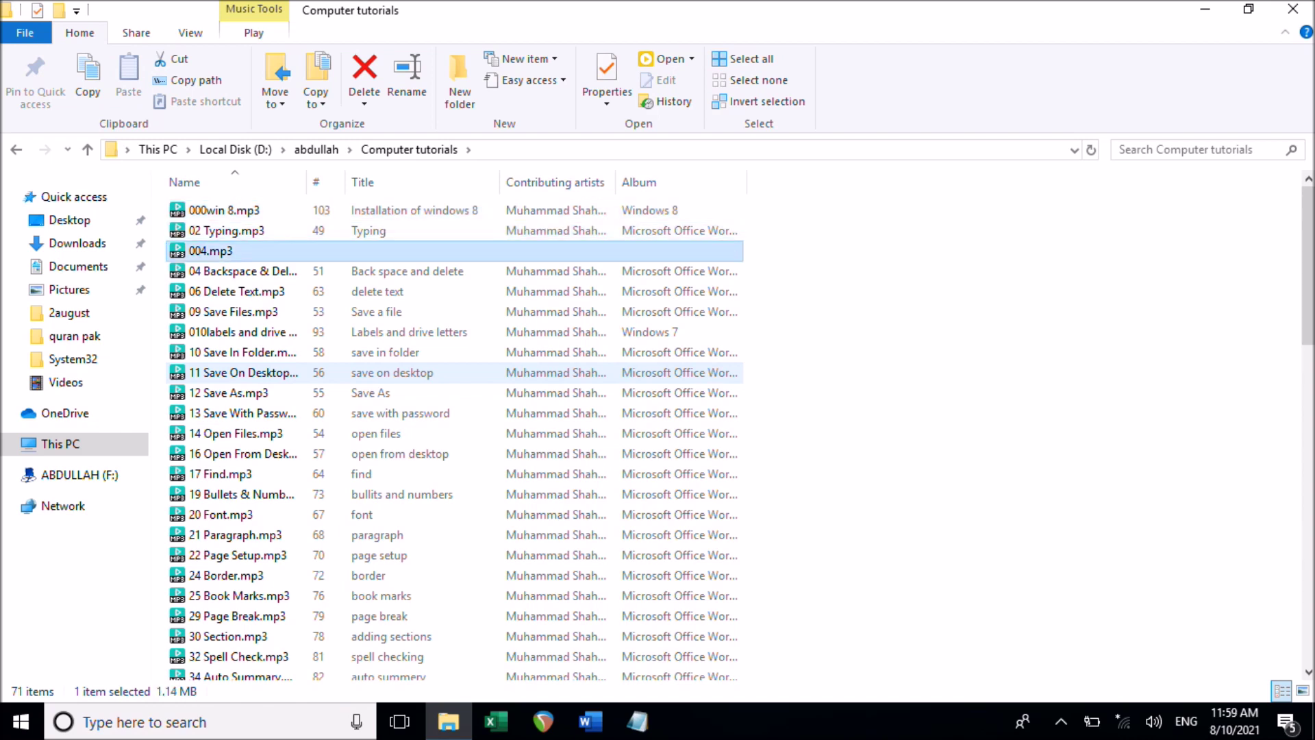
pyautogui.press('Down')
pyautogui.press('Down')
pyautogui.press('Down')
pyautogui.press('Down')
pyautogui.press('Down')
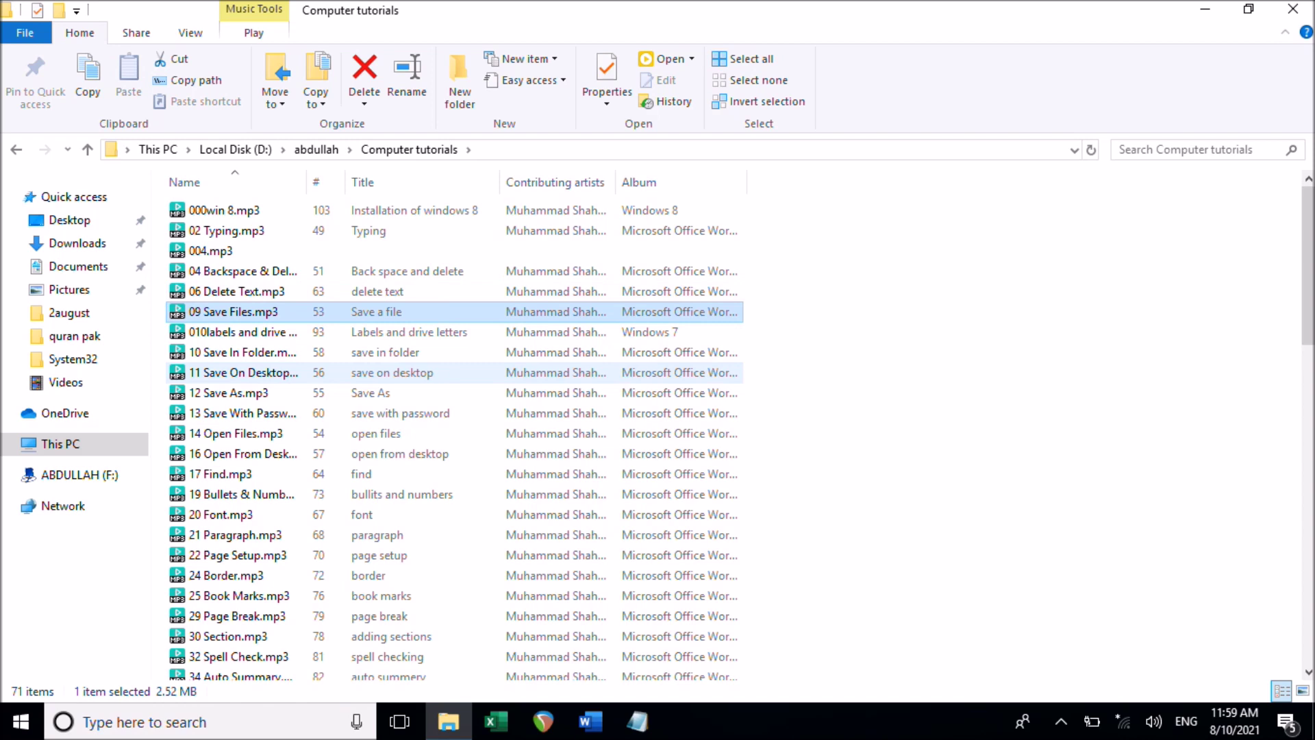
pyautogui.press('Down')
pyautogui.press('Down')
pyautogui.press('Down')
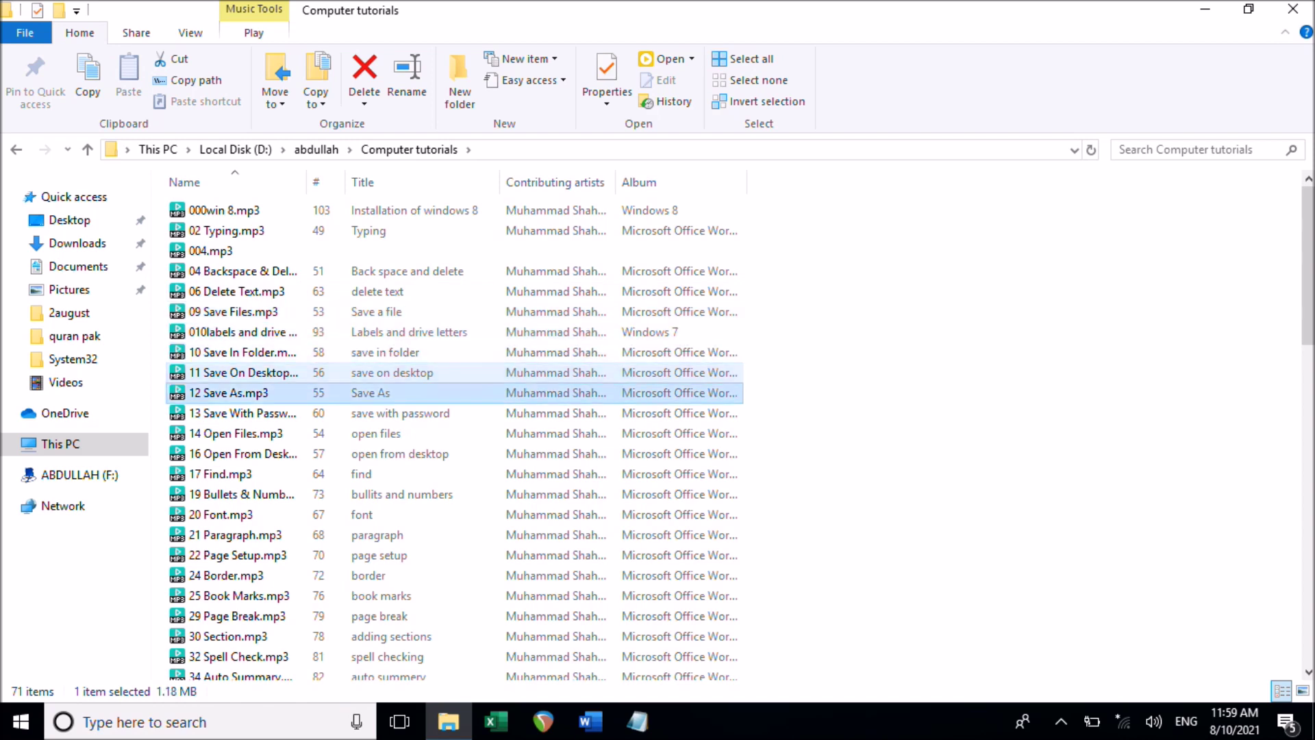
pyautogui.press('Down')
pyautogui.press('Down')
pyautogui.press('Down')
pyautogui.press('Down')
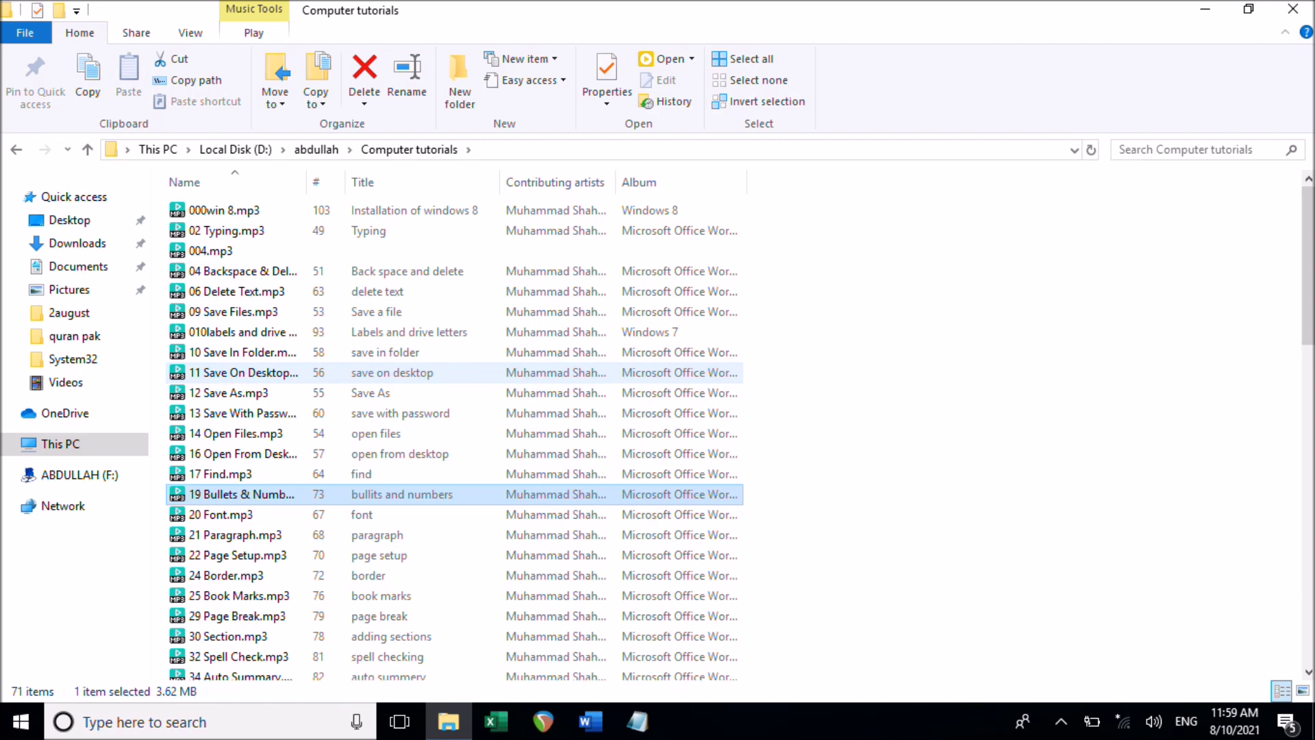
# Step: Page the selection down to the last file, 解说-1.zip, and jump to the first file and back to the last
pyautogui.press('pagedown')
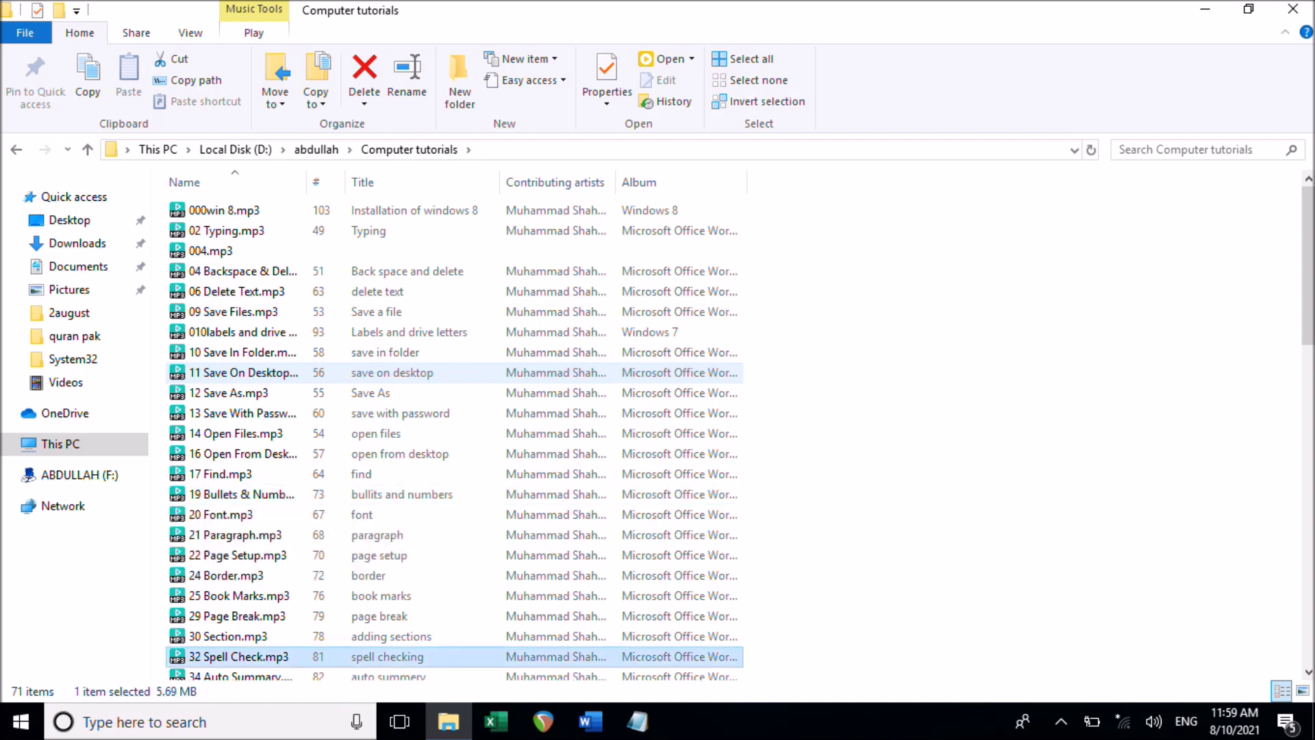
pyautogui.press('pagedown')
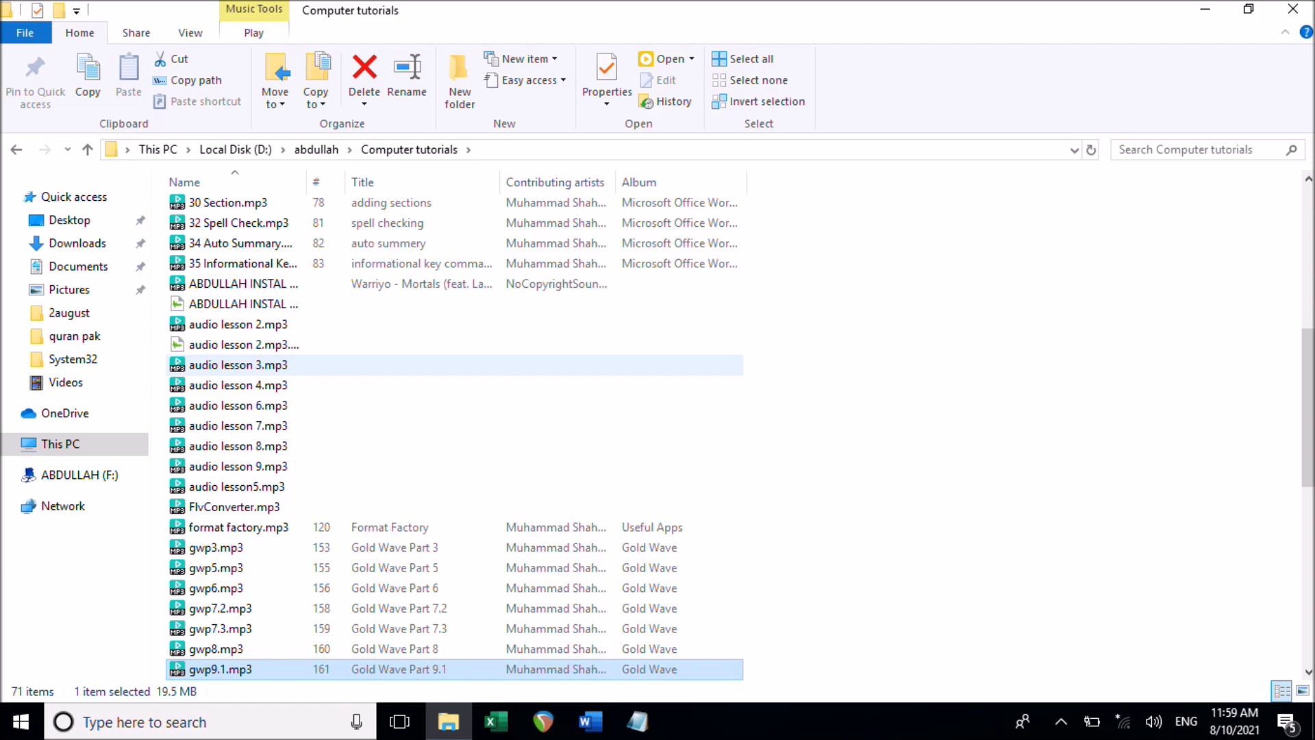
pyautogui.press('pagedown')
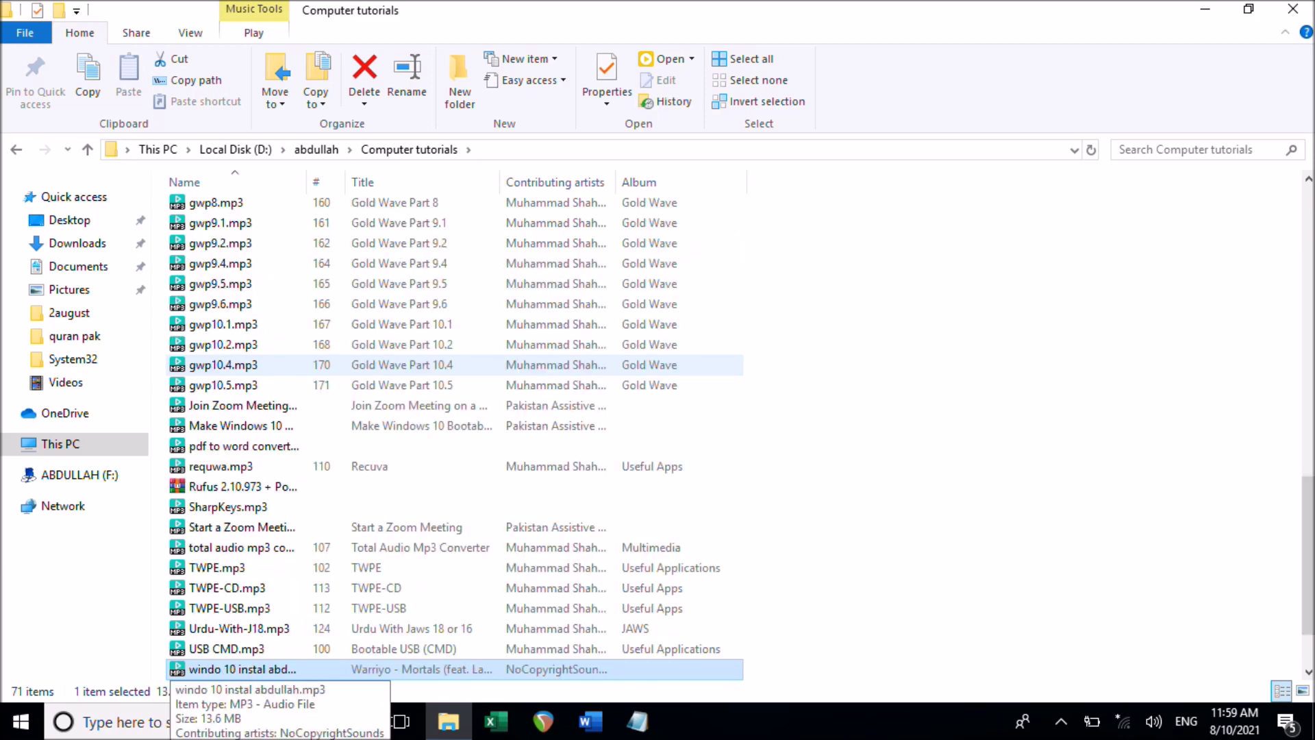
pyautogui.press('pagedown')
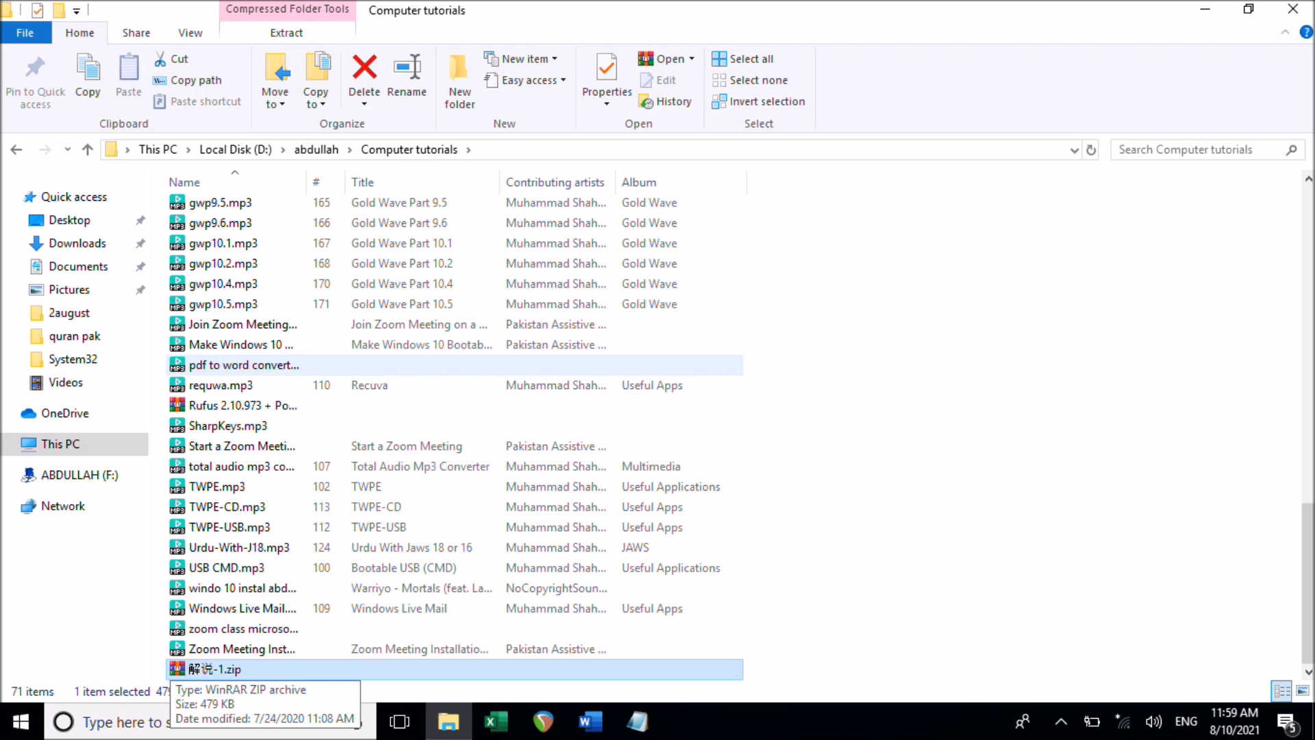
pyautogui.press('Home')
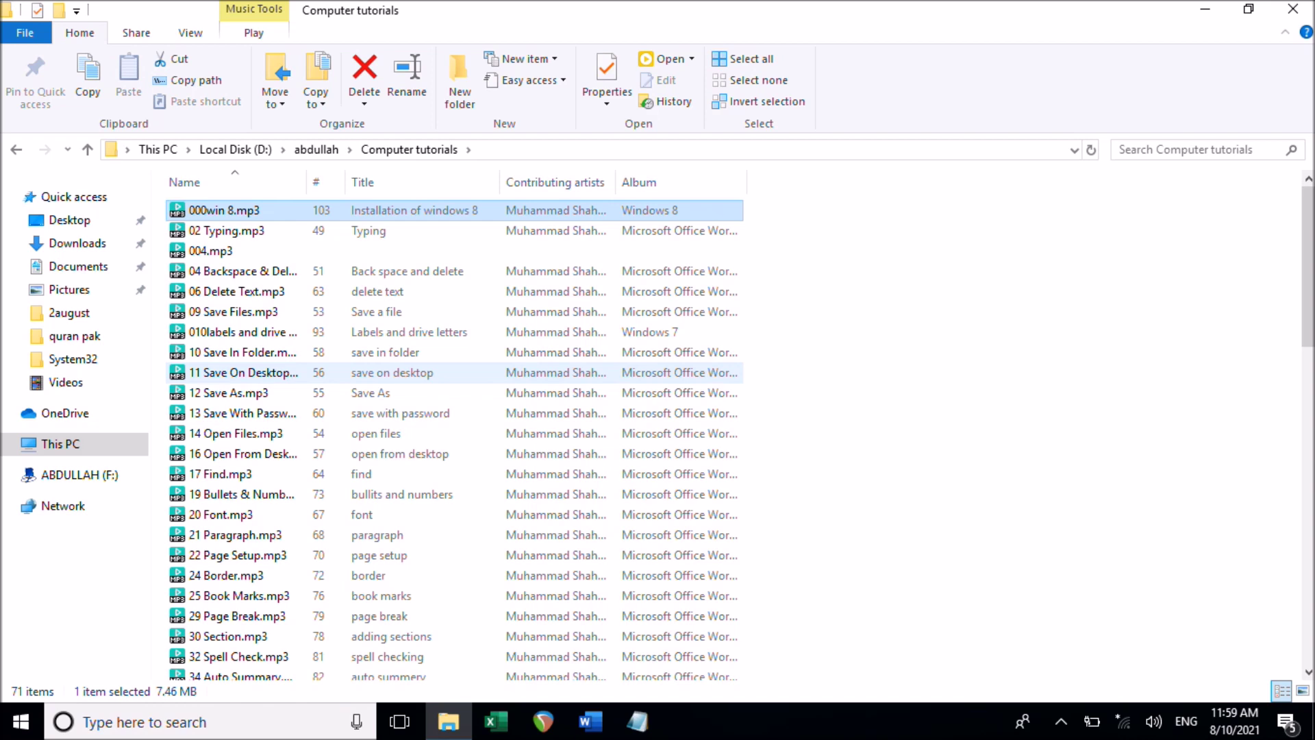
pyautogui.press('End')
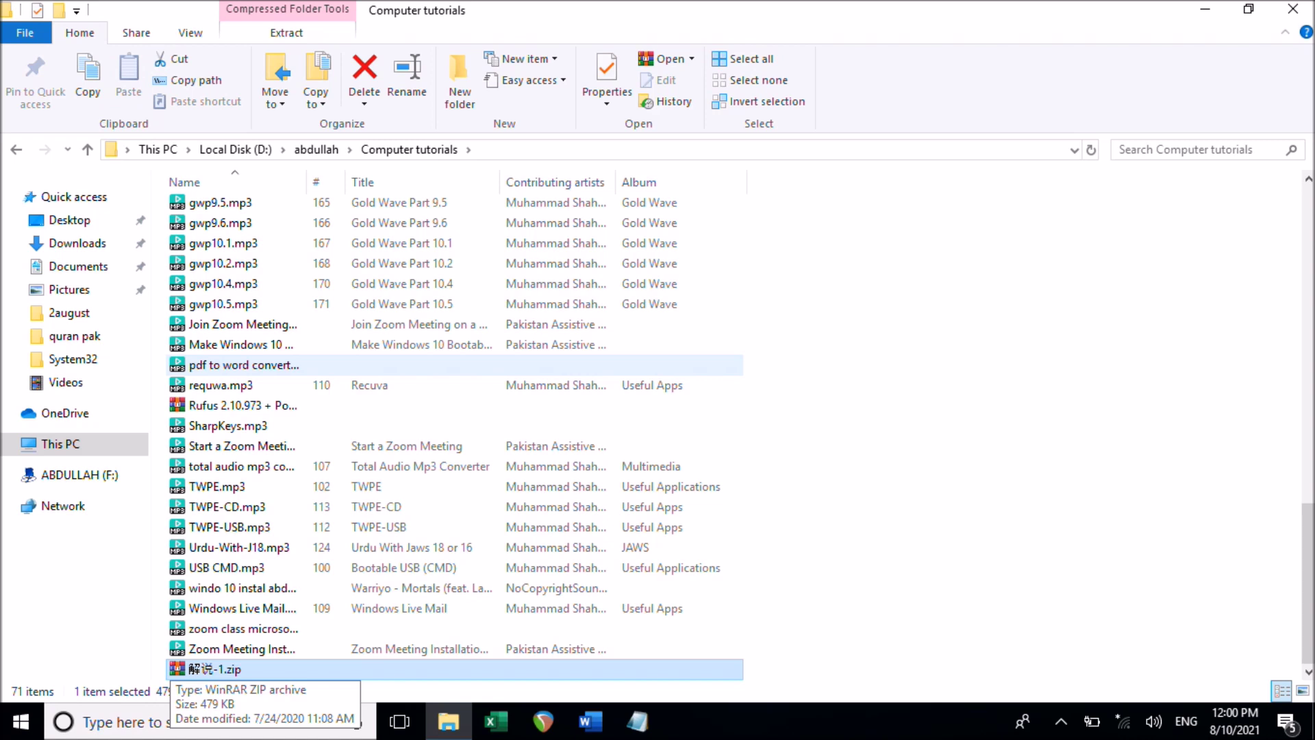
# Step: Show the desktop and jump by first letter to REAPER (x64), the audiorepeater.exe shortcut and the fast folder
pyautogui.press('super+d')
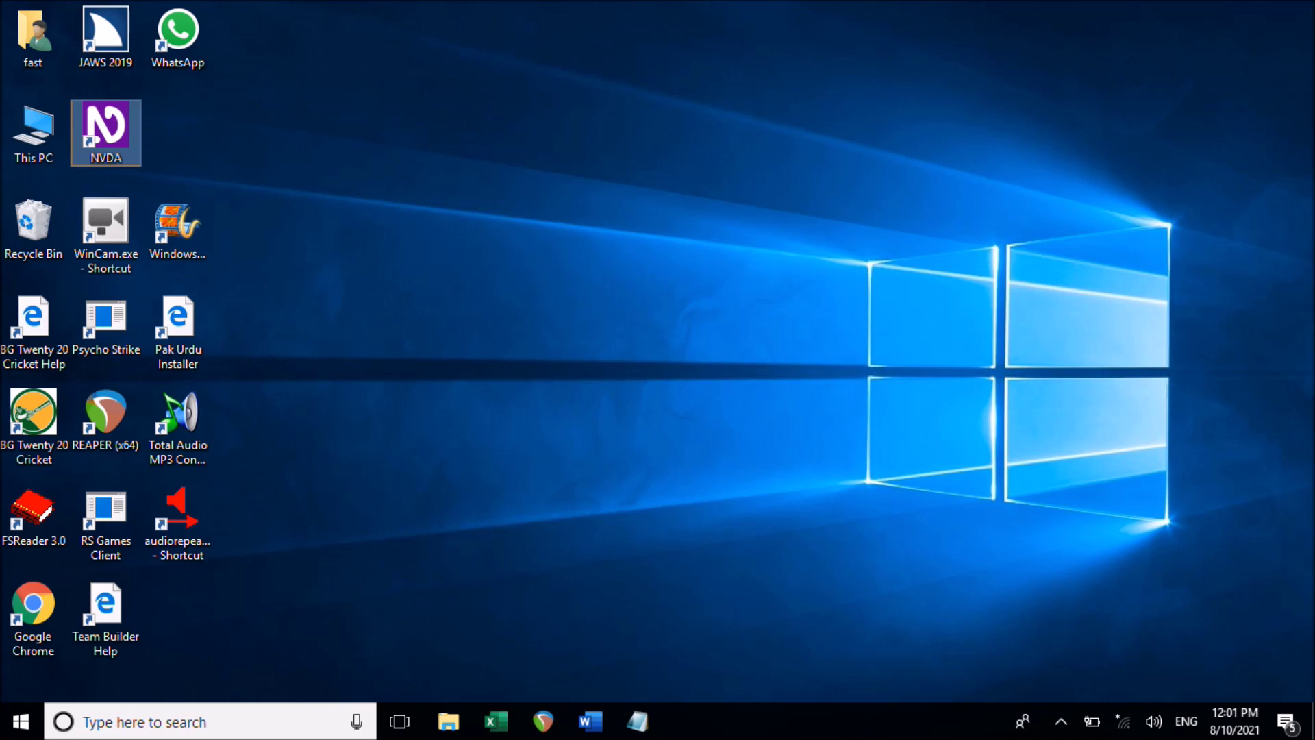
pyautogui.press('r')
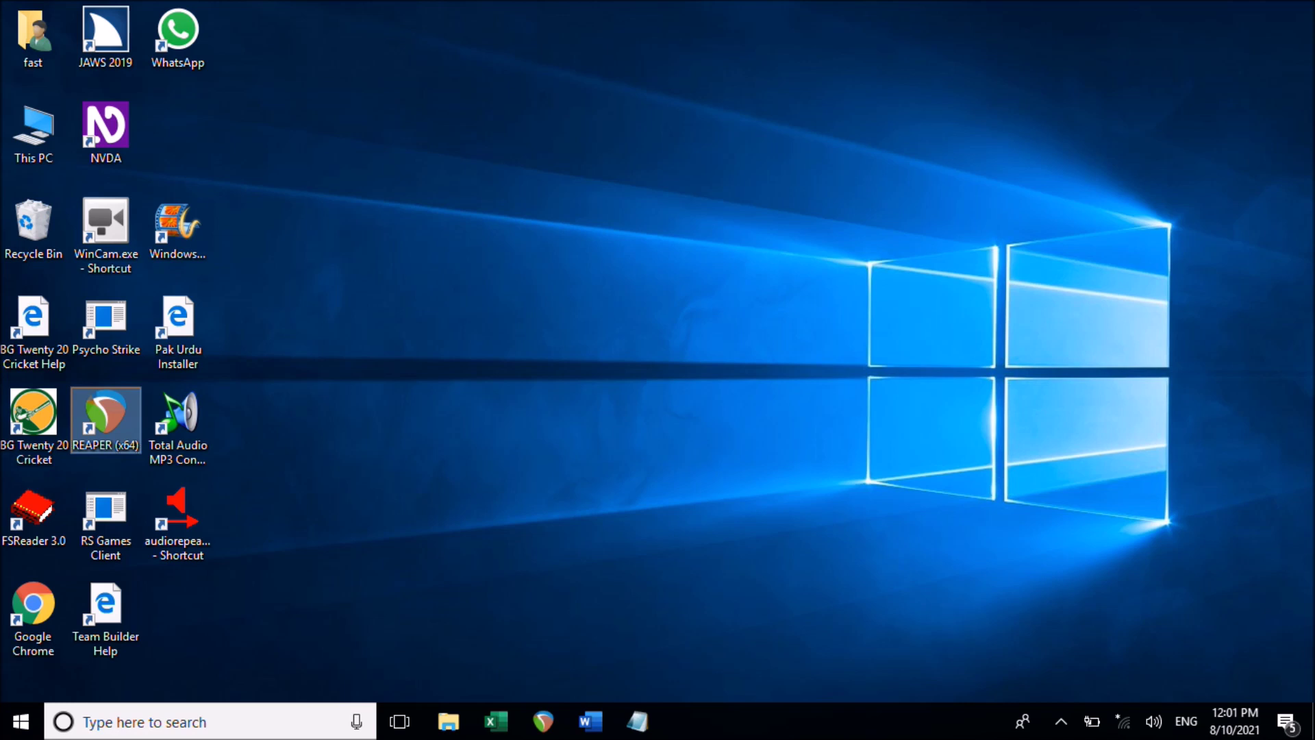
pyautogui.press('a')
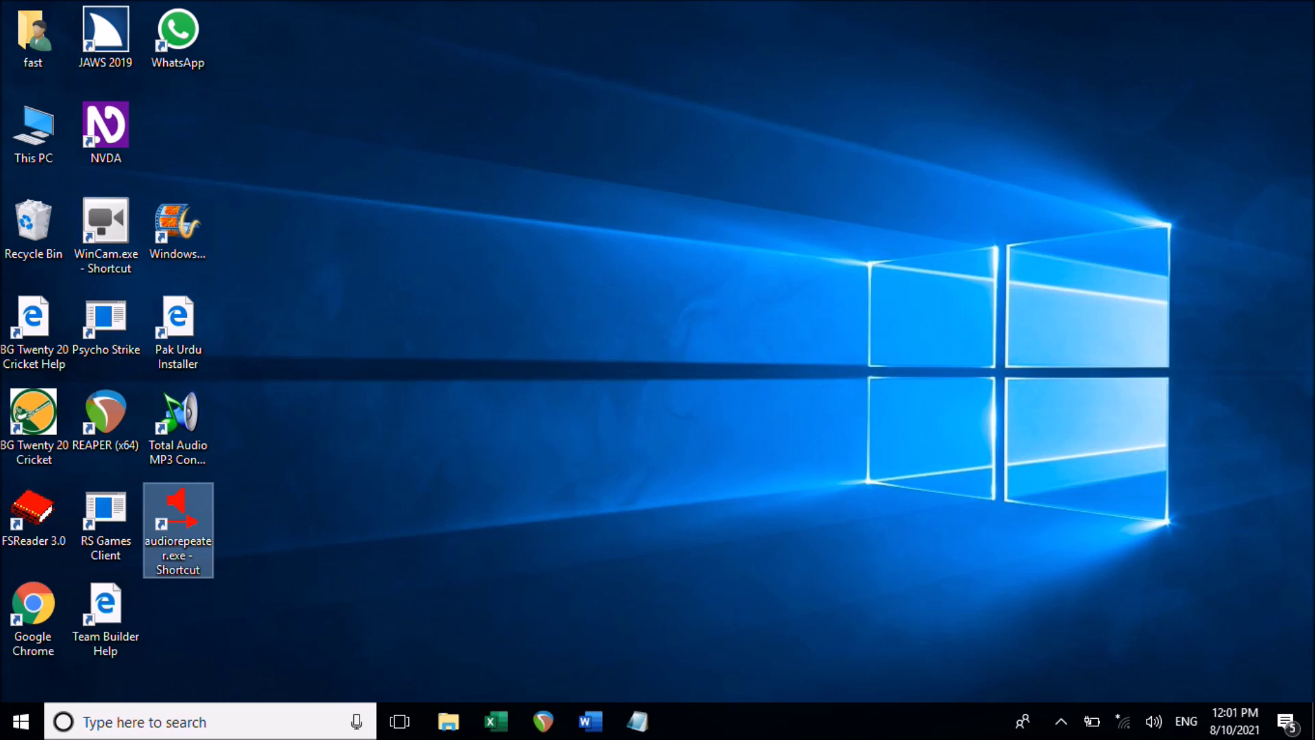
pyautogui.press('f')
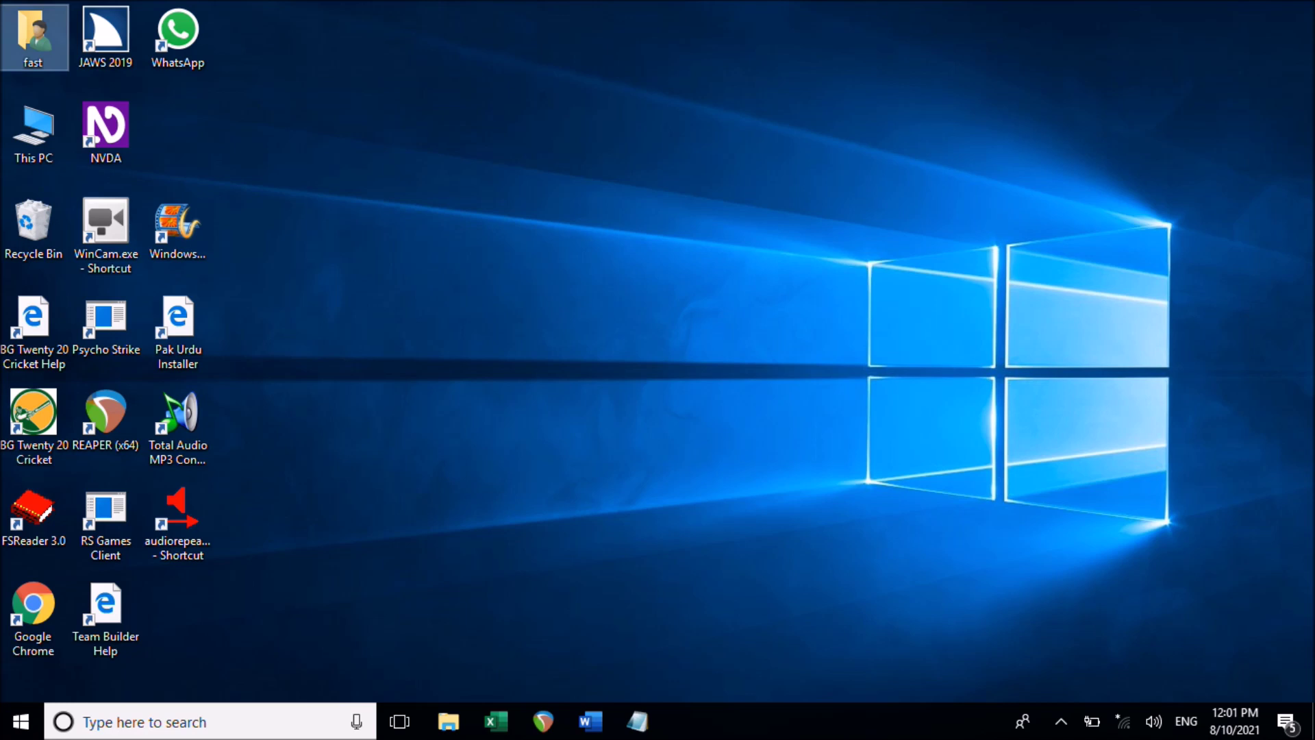
# Step: Select This PC, advance through the T icons to Total Audio MP3 Converter 3, and jump to RS Games Client by the letters RS
pyautogui.press('Down')
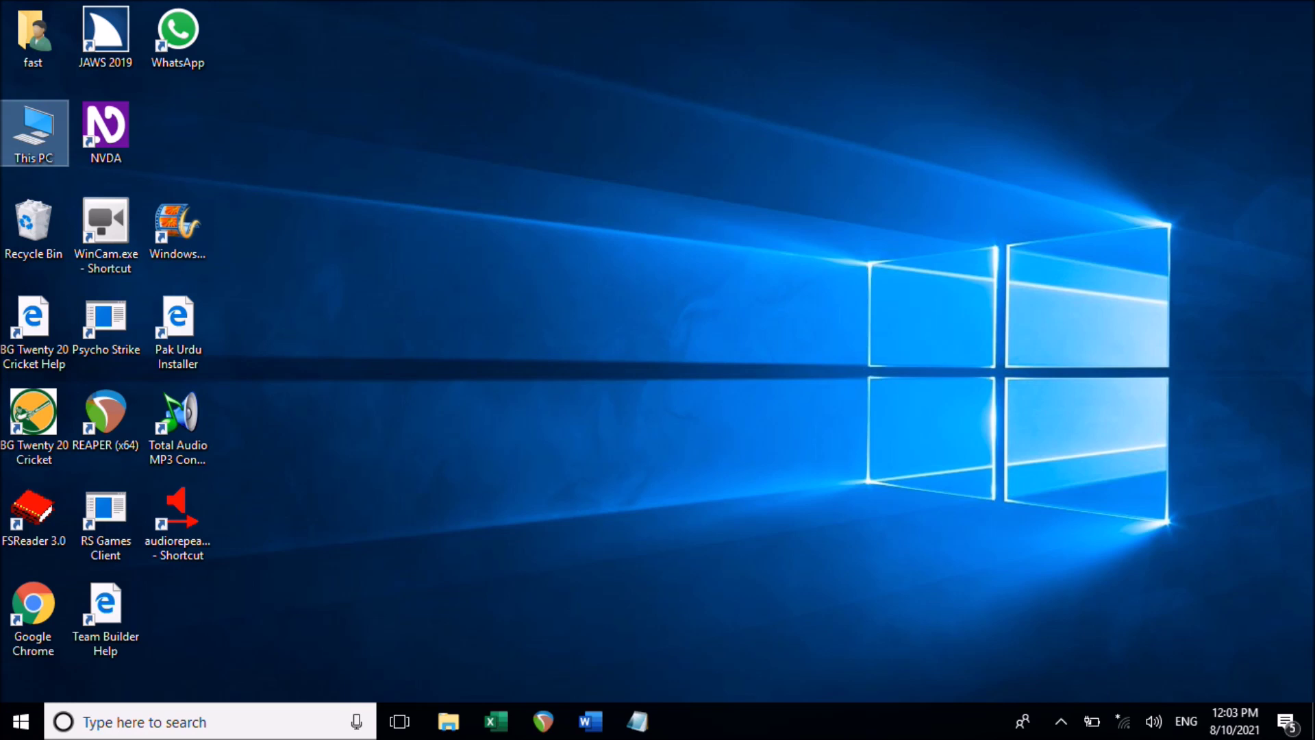
pyautogui.press('t')
pyautogui.press('t')
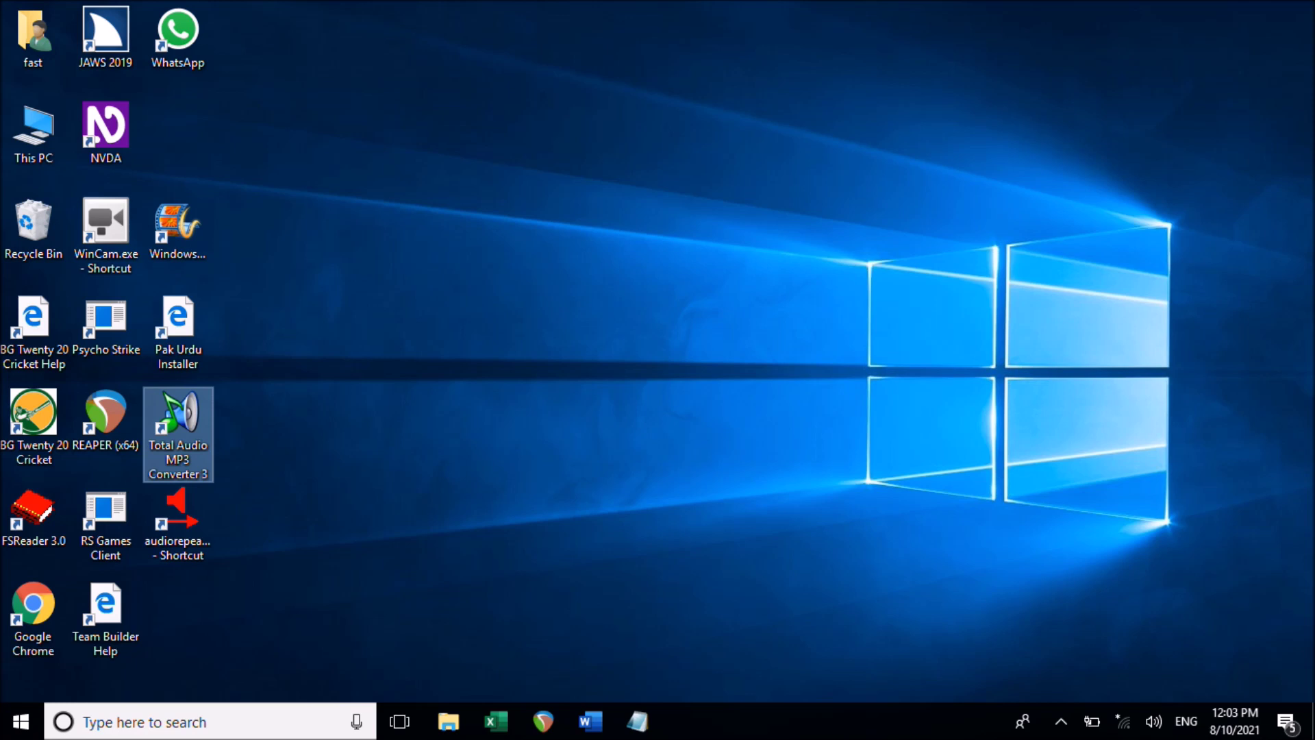
pyautogui.write('rs')
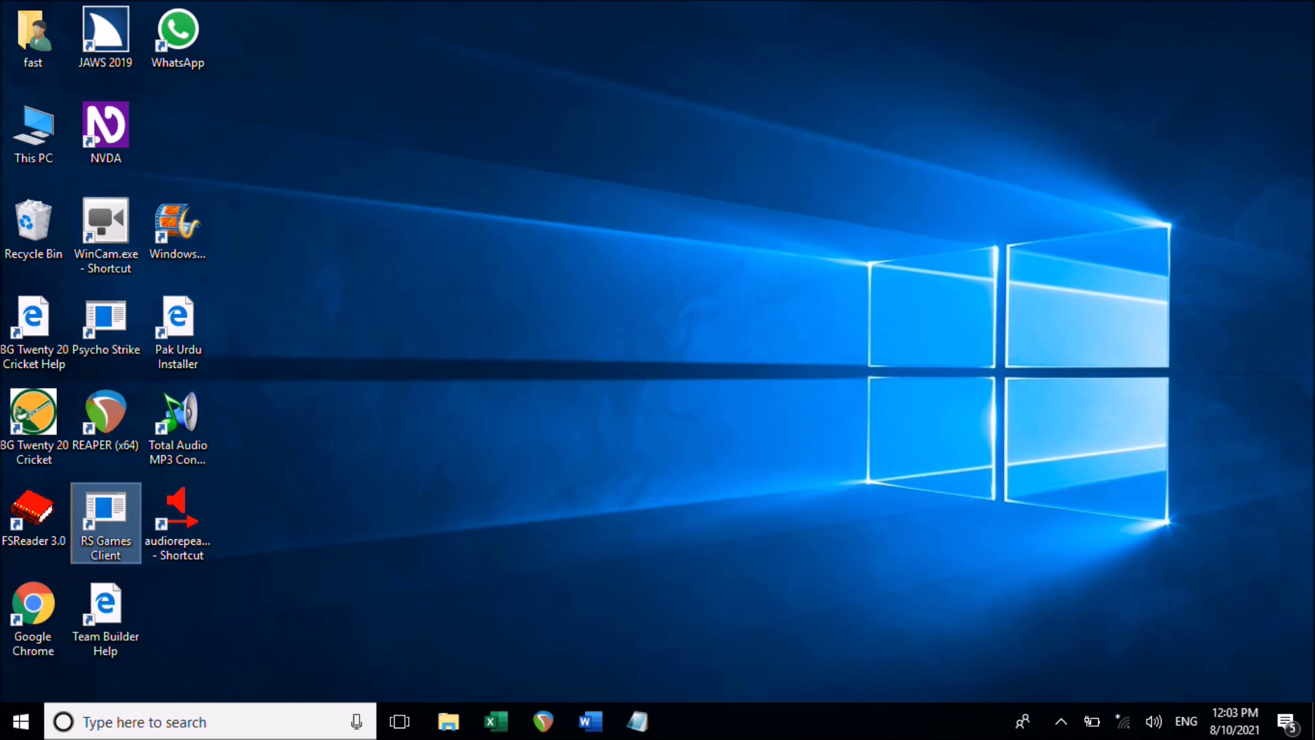
# Step: Return the selection to the first desktop icon, step one icon down and back, and jump to FSReader 3.0 by its initial letter
pyautogui.press('Home')
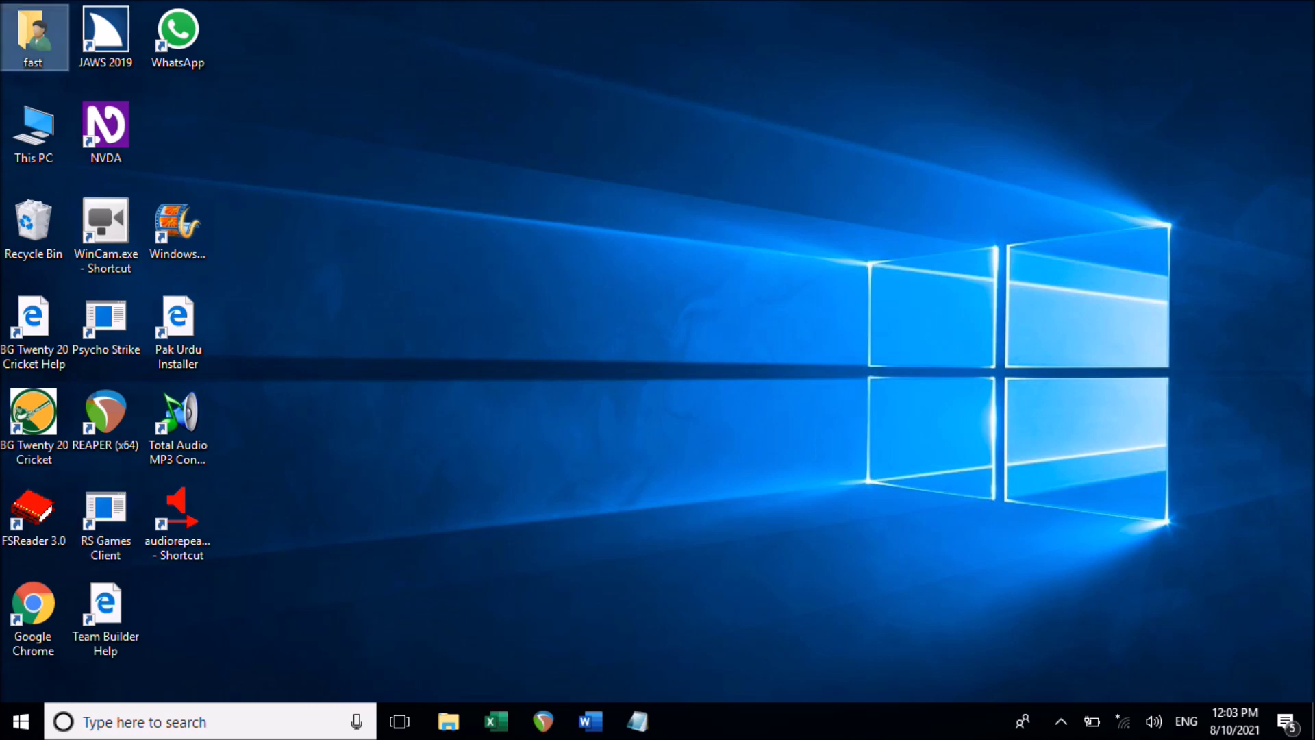
pyautogui.press('Down')
pyautogui.press('Up')
pyautogui.press('f')
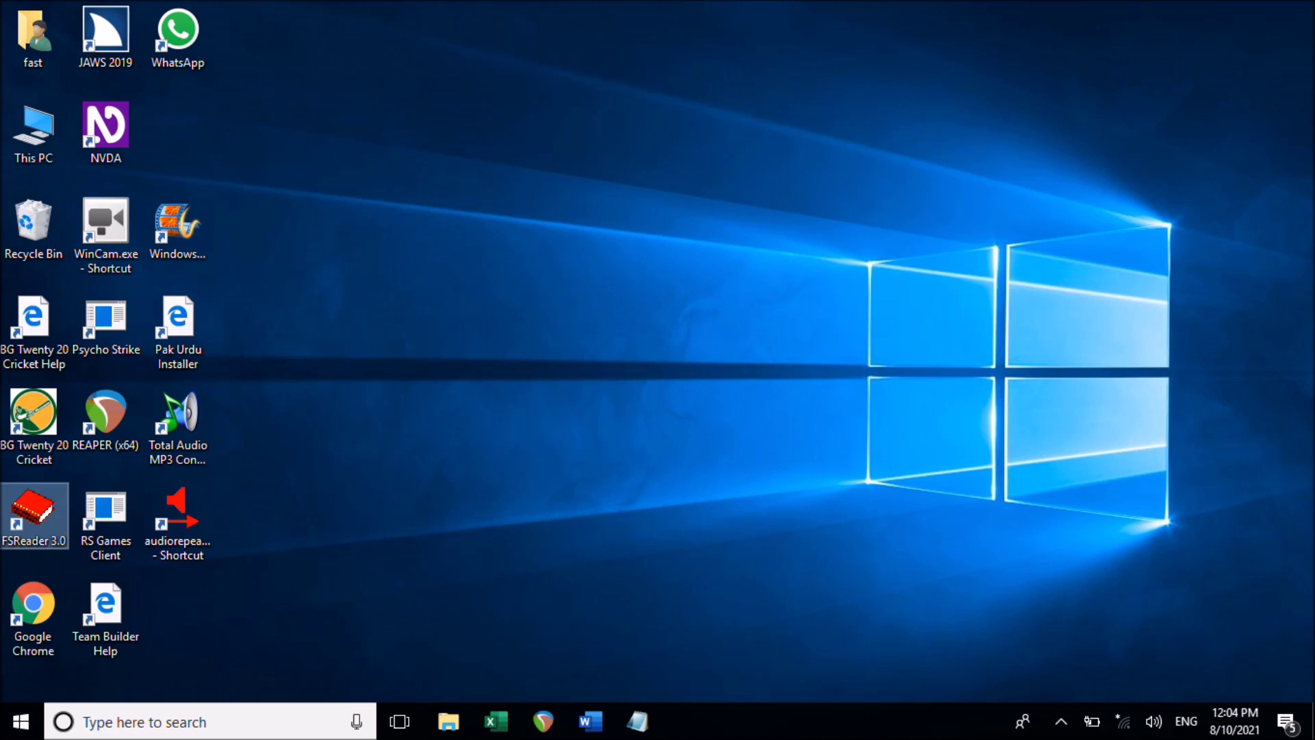
# Step: Cycle the selection through the R icons: REAPER (x64), RS Games Client and Recycle Bin
pyautogui.press('r')
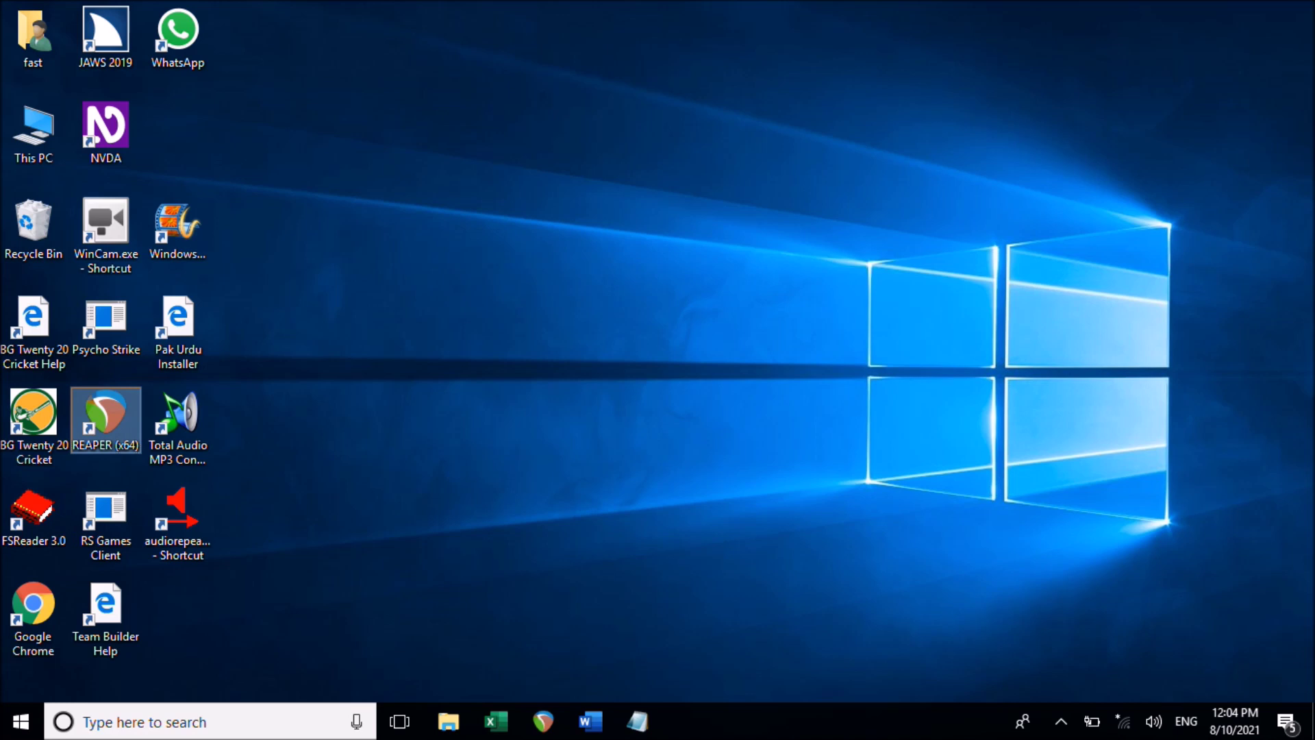
pyautogui.press('r')
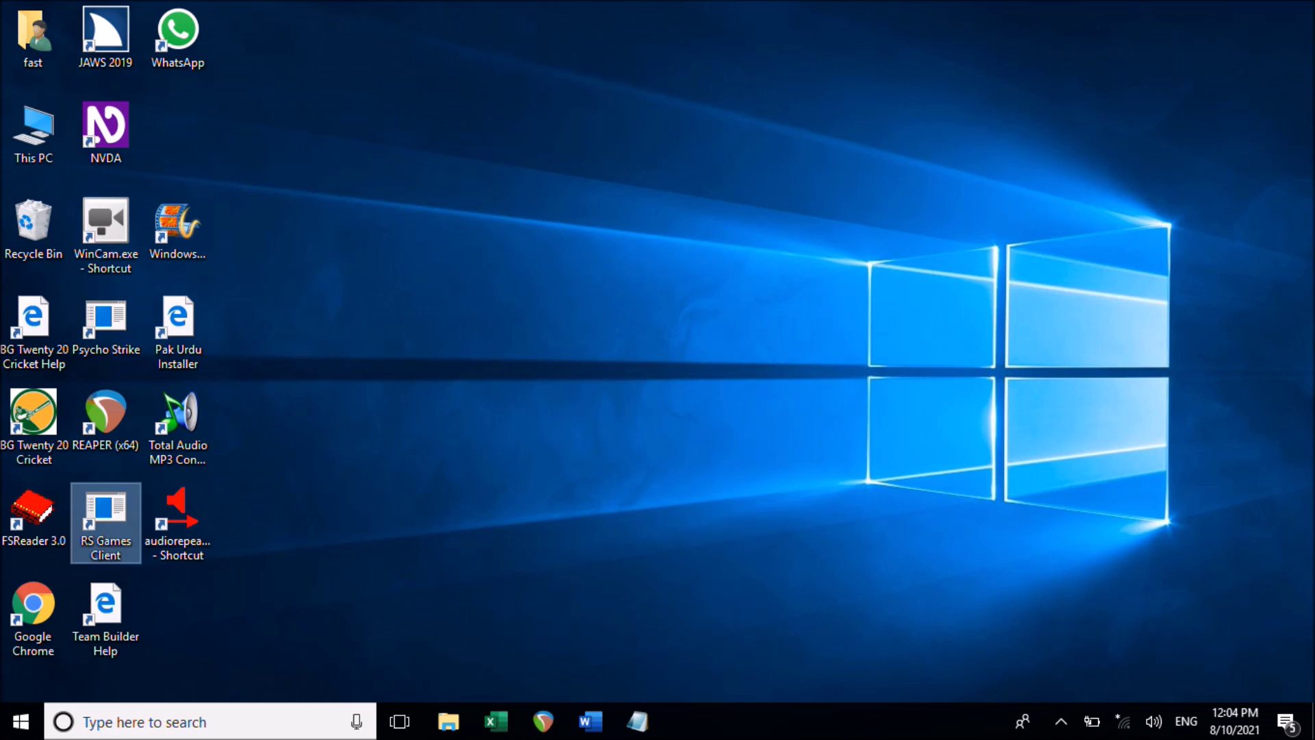
pyautogui.press('r')
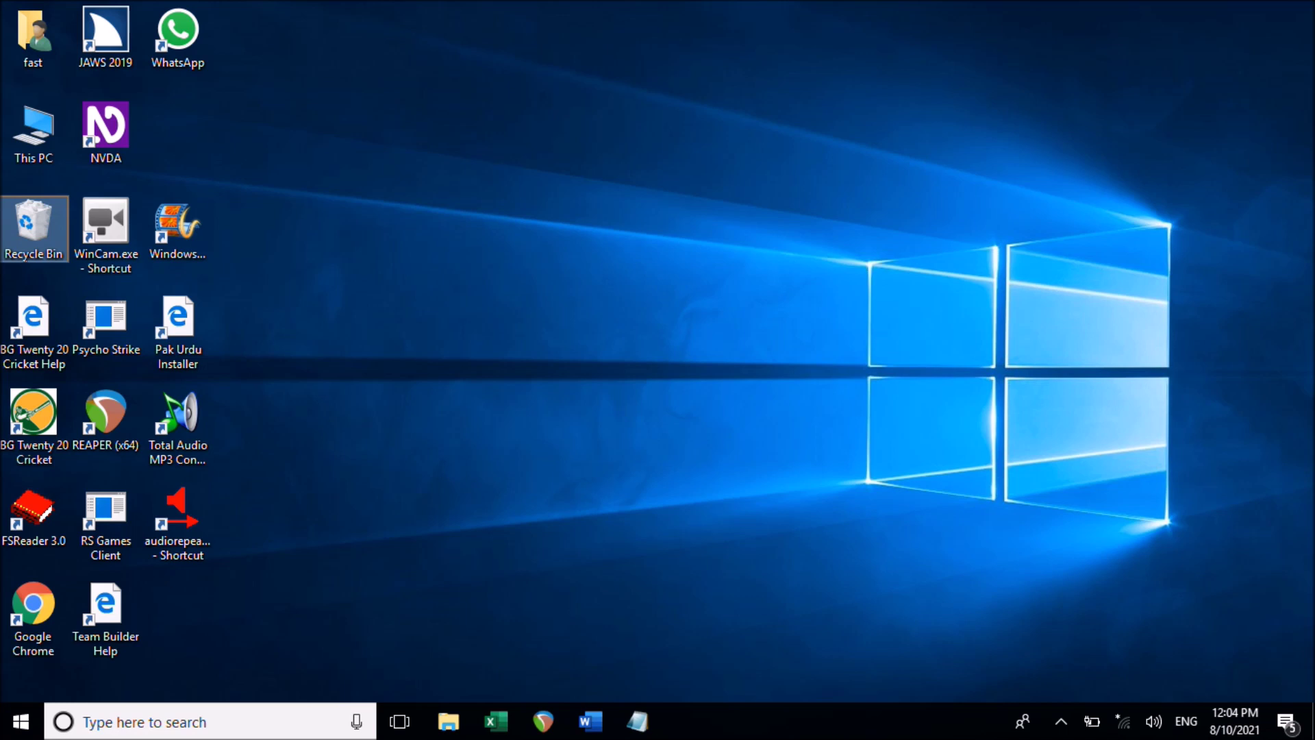
# Step: Select This PC and cycle twice through the T icons, Team Builder Help and Total Audio MP3 Converter 3, back to This PC
pyautogui.press('Up')
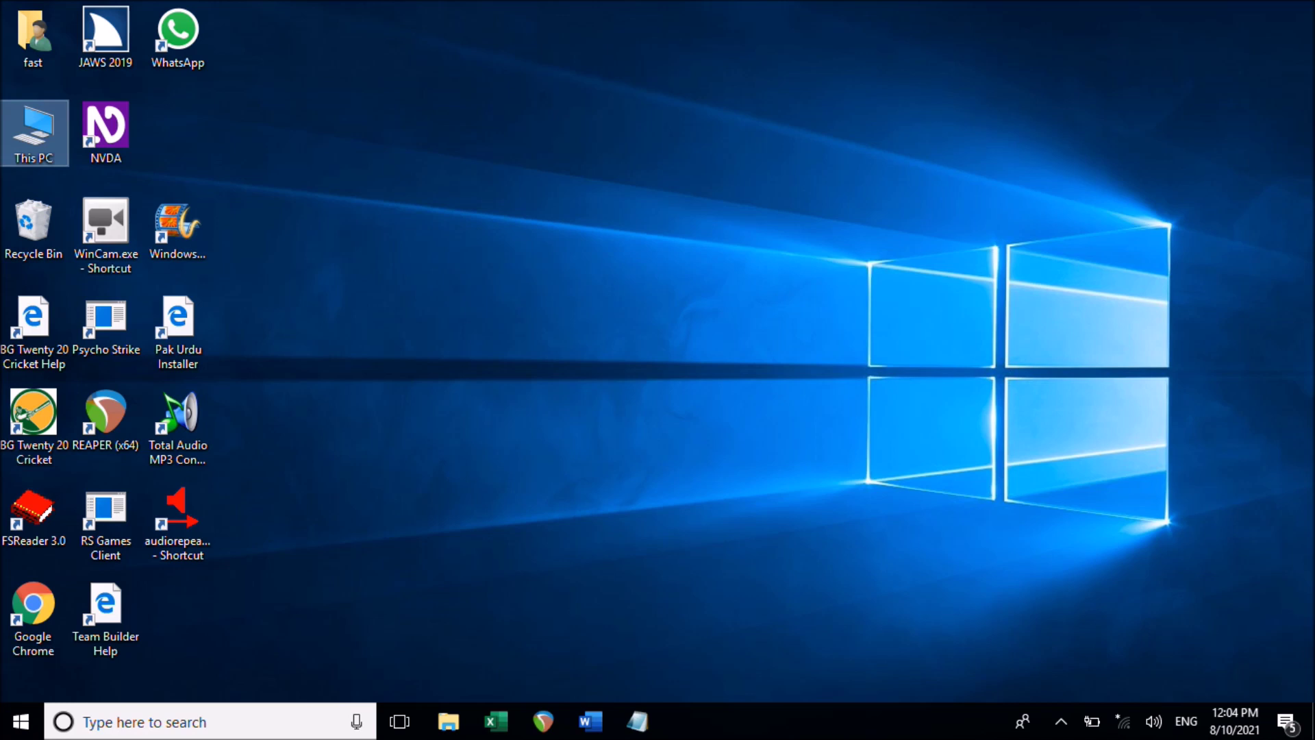
pyautogui.press('t')
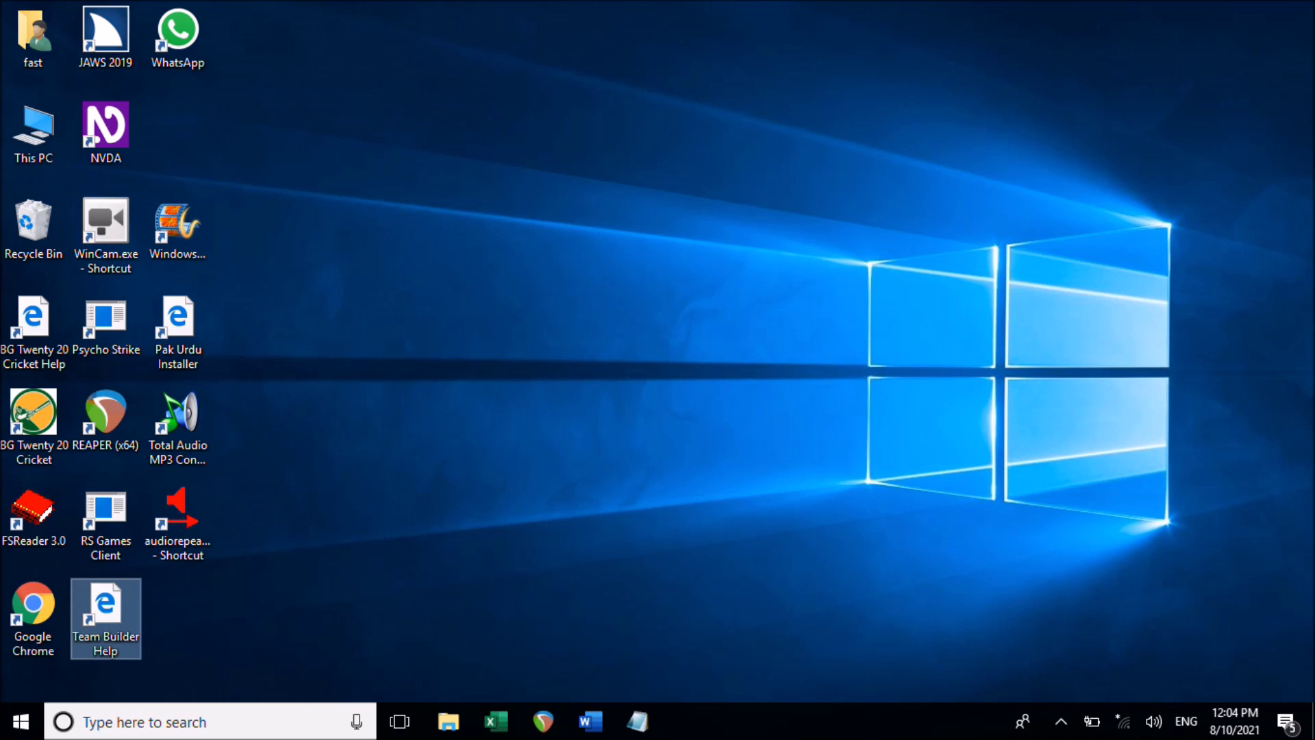
pyautogui.press('t')
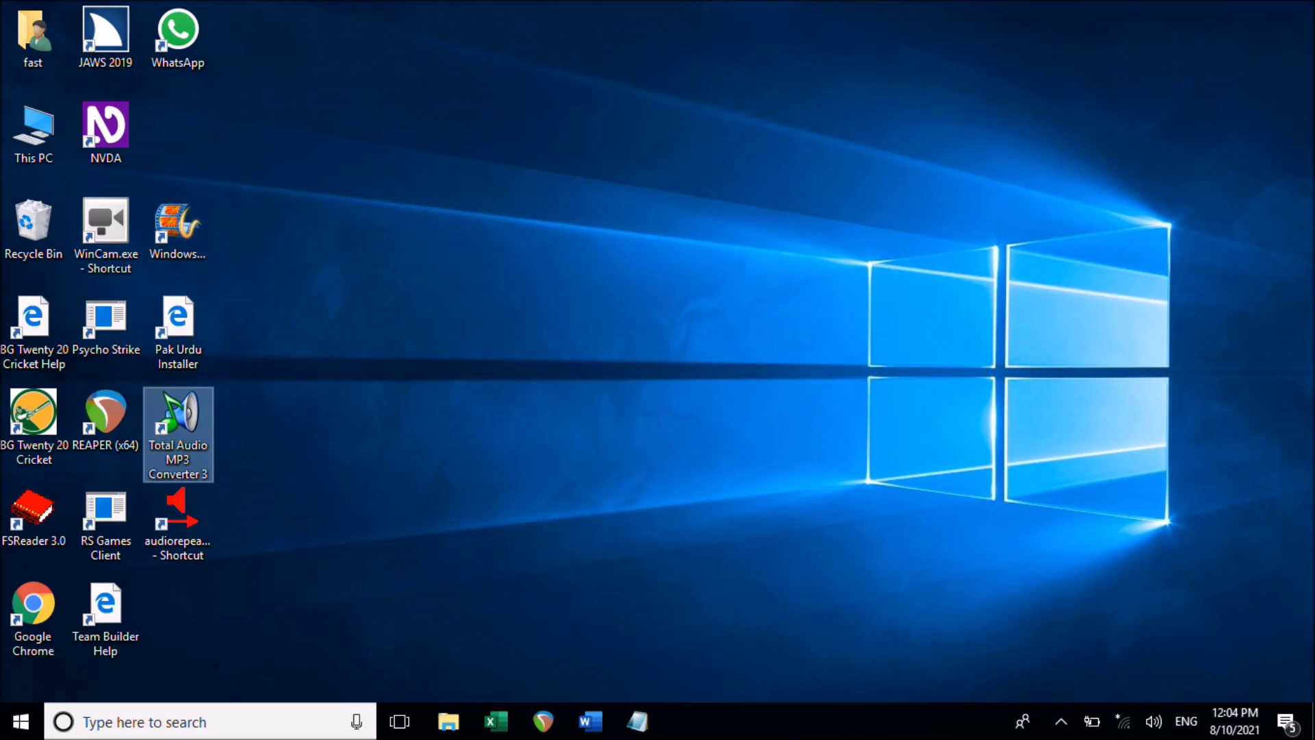
pyautogui.press('t')
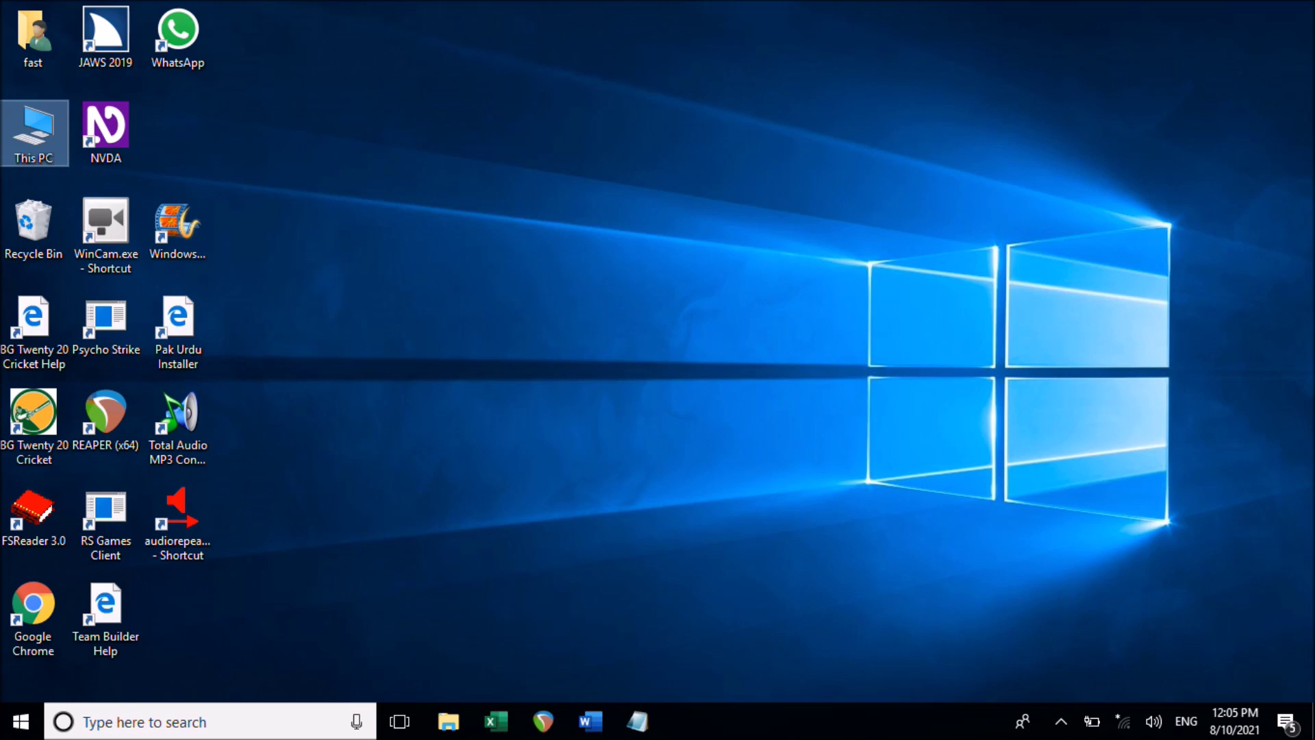
pyautogui.press('t')
pyautogui.press('t')
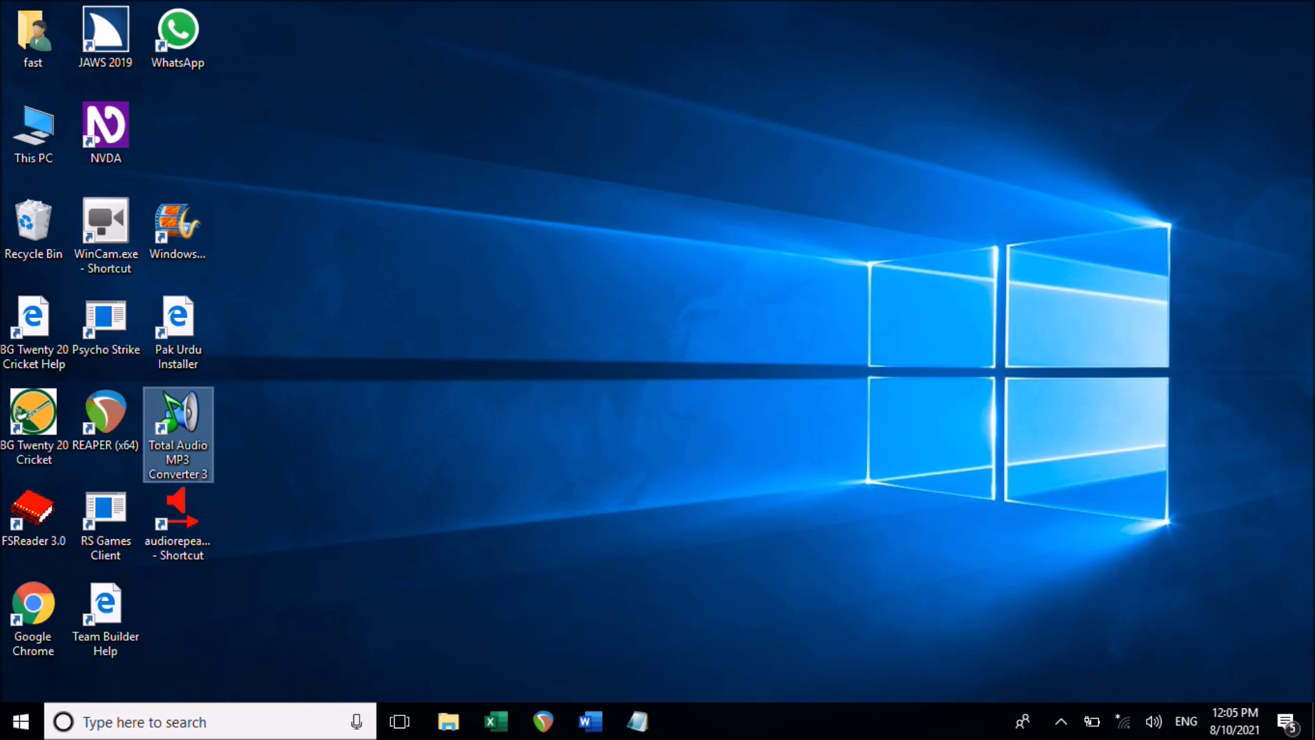
pyautogui.press('t')
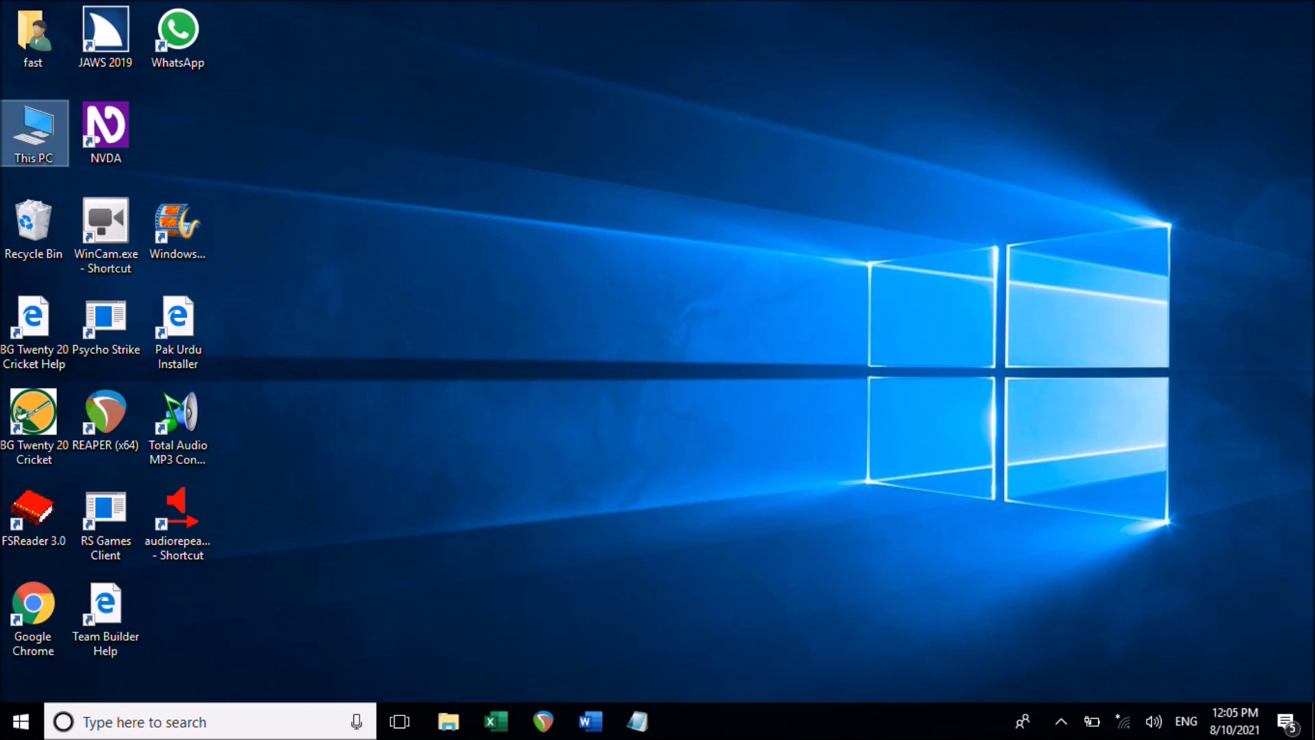
# Step: Jump by first letter to Recycle Bin and on to REAPER (x64)
pyautogui.press('r')
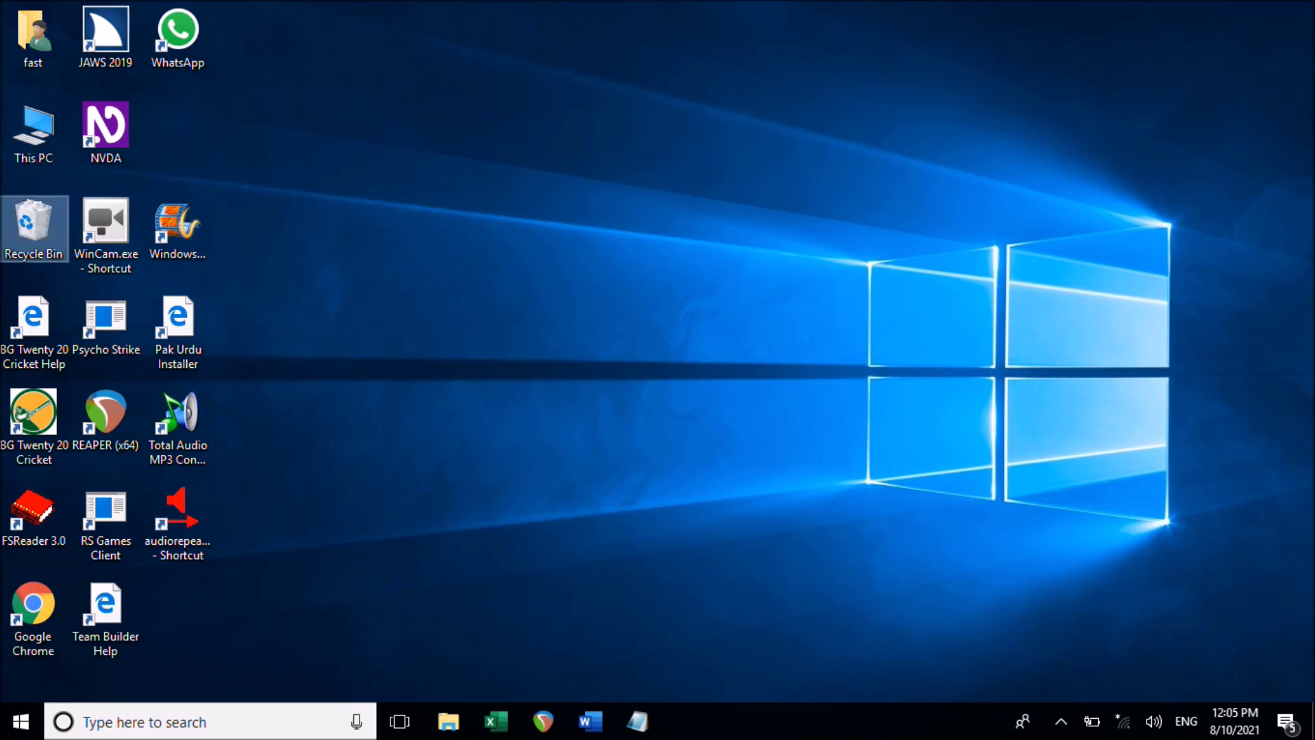
pyautogui.press('r')
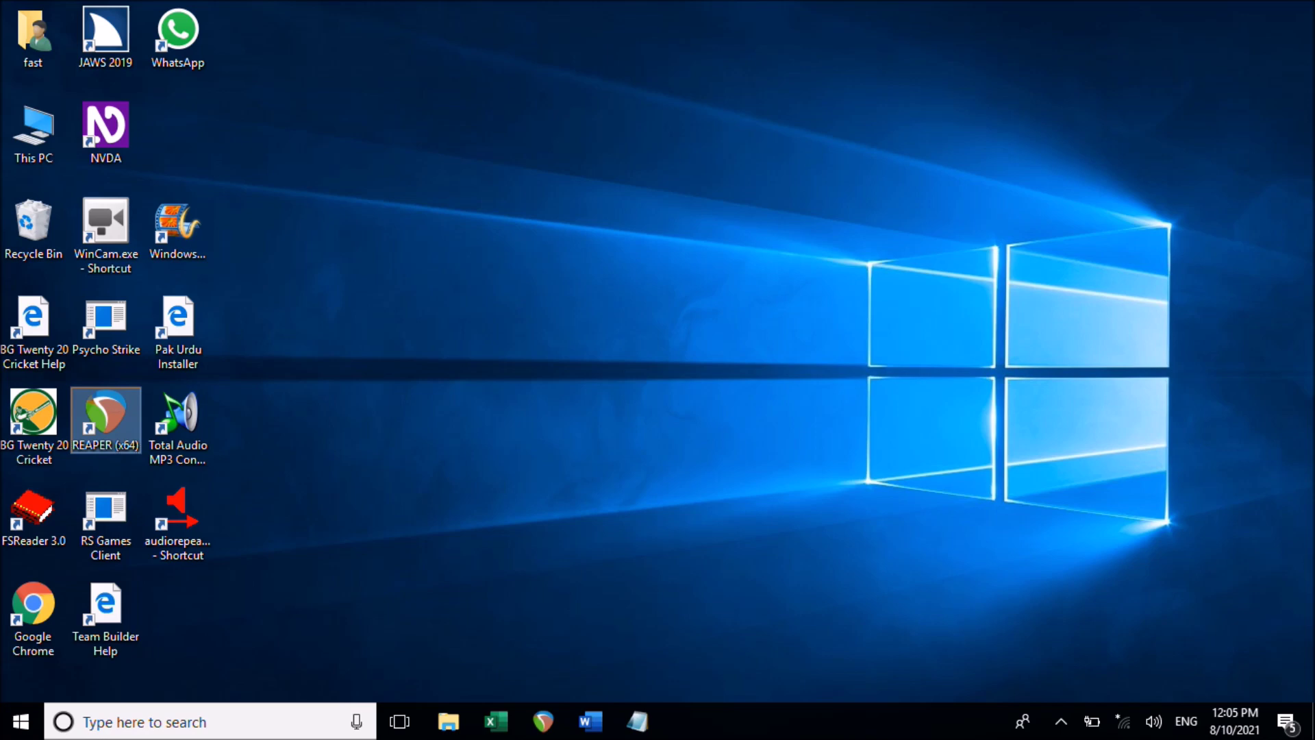
# Step: Launch REAPER (x64) from its selected desktop icon, and close its window to return to the desktop
pyautogui.press('Return')
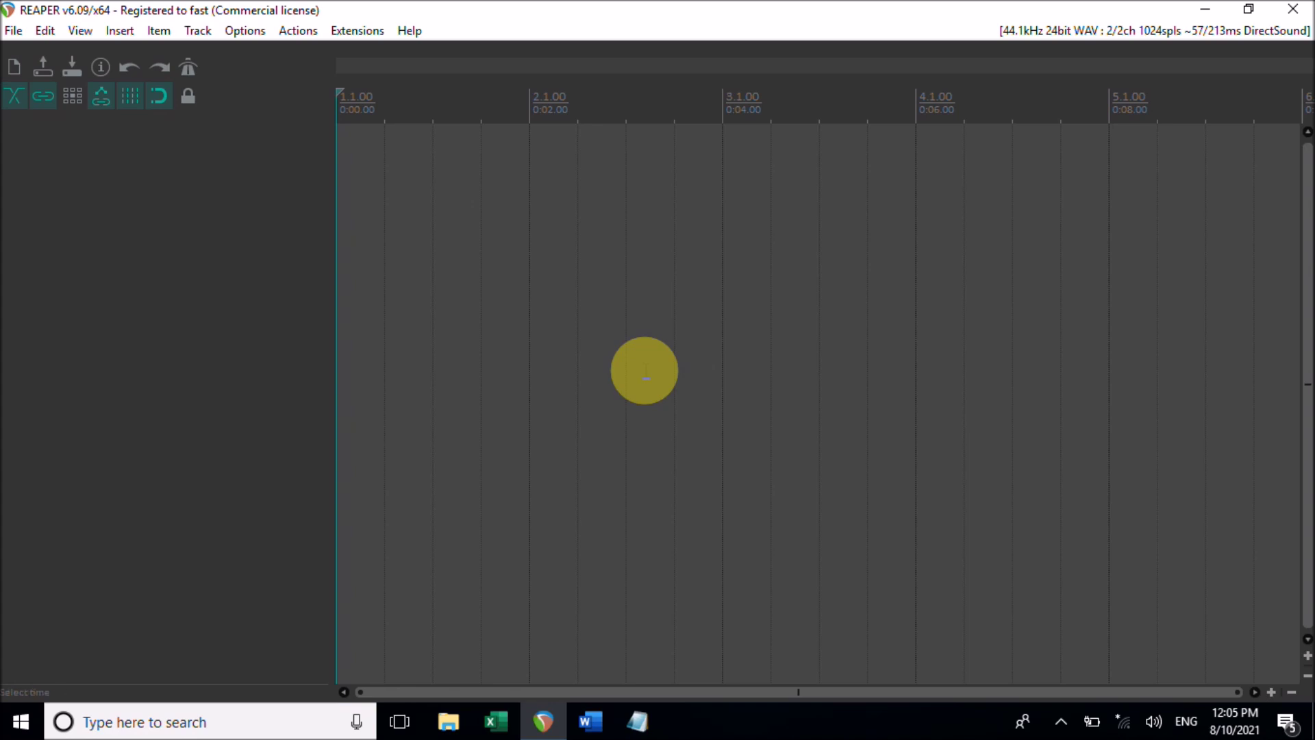
pyautogui.hotkey('alt', 'F4')
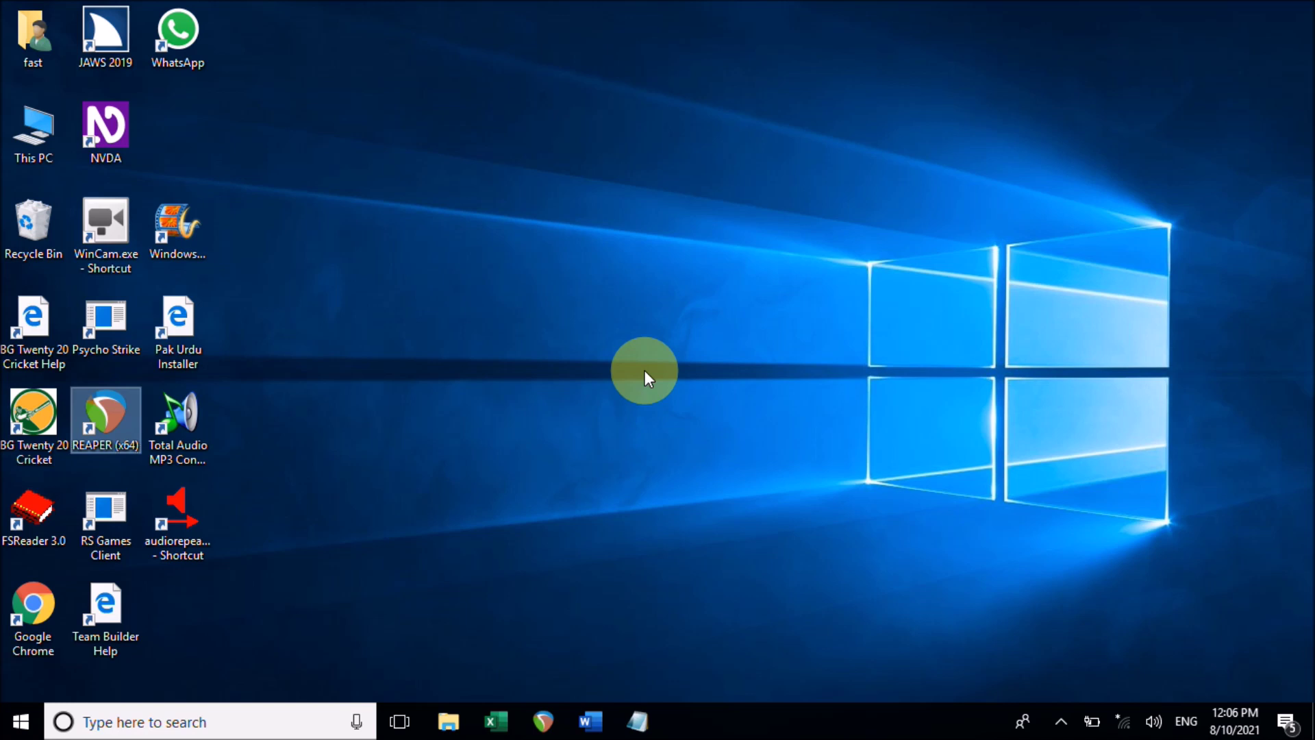
# Step: Cycle through the T icons on the desktop from Team Builder Help to This PC, open This PC and close its window again
pyautogui.press('t')
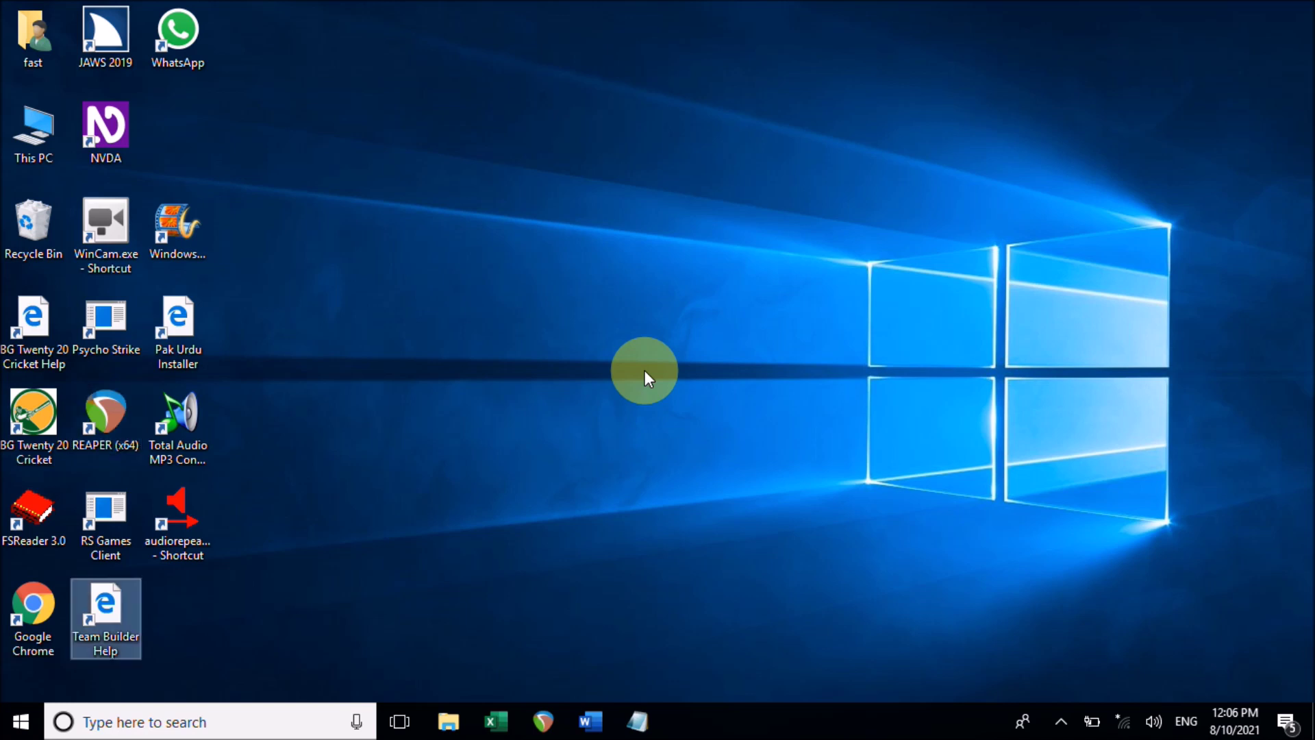
pyautogui.press('t')
pyautogui.press('t')
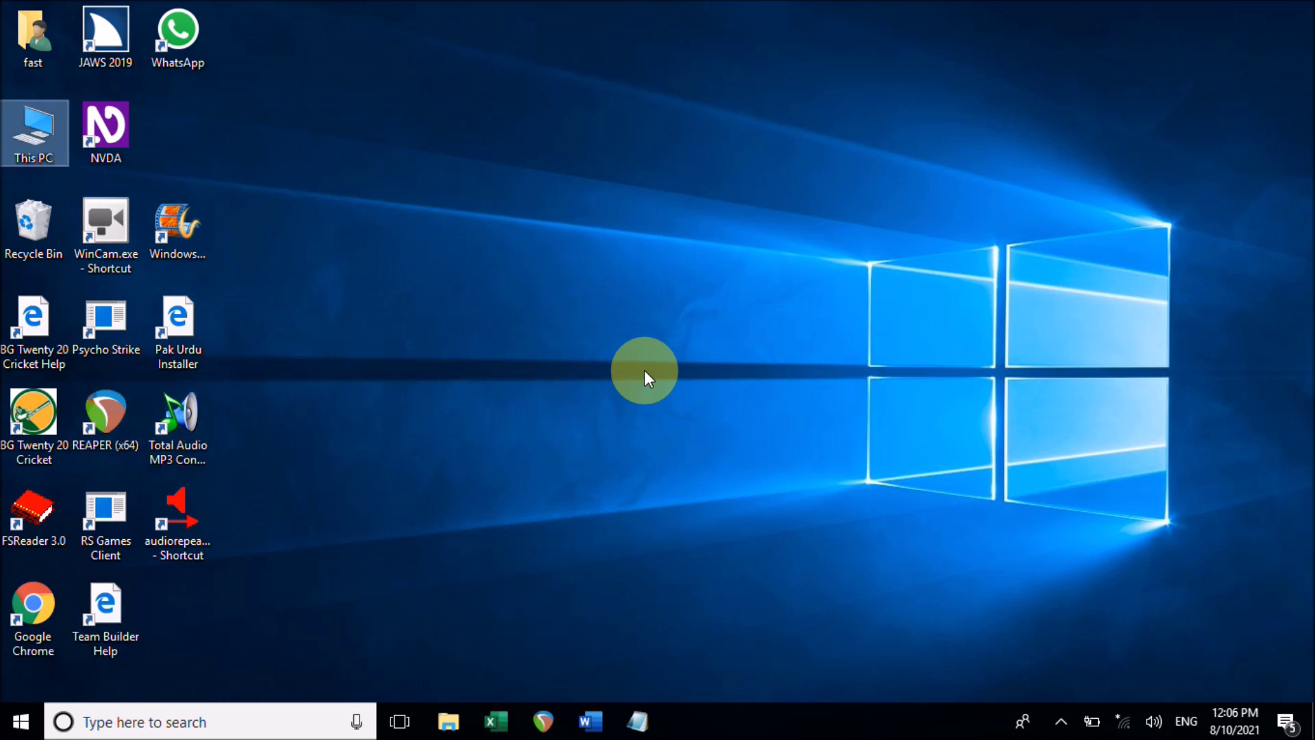
pyautogui.press('Return')
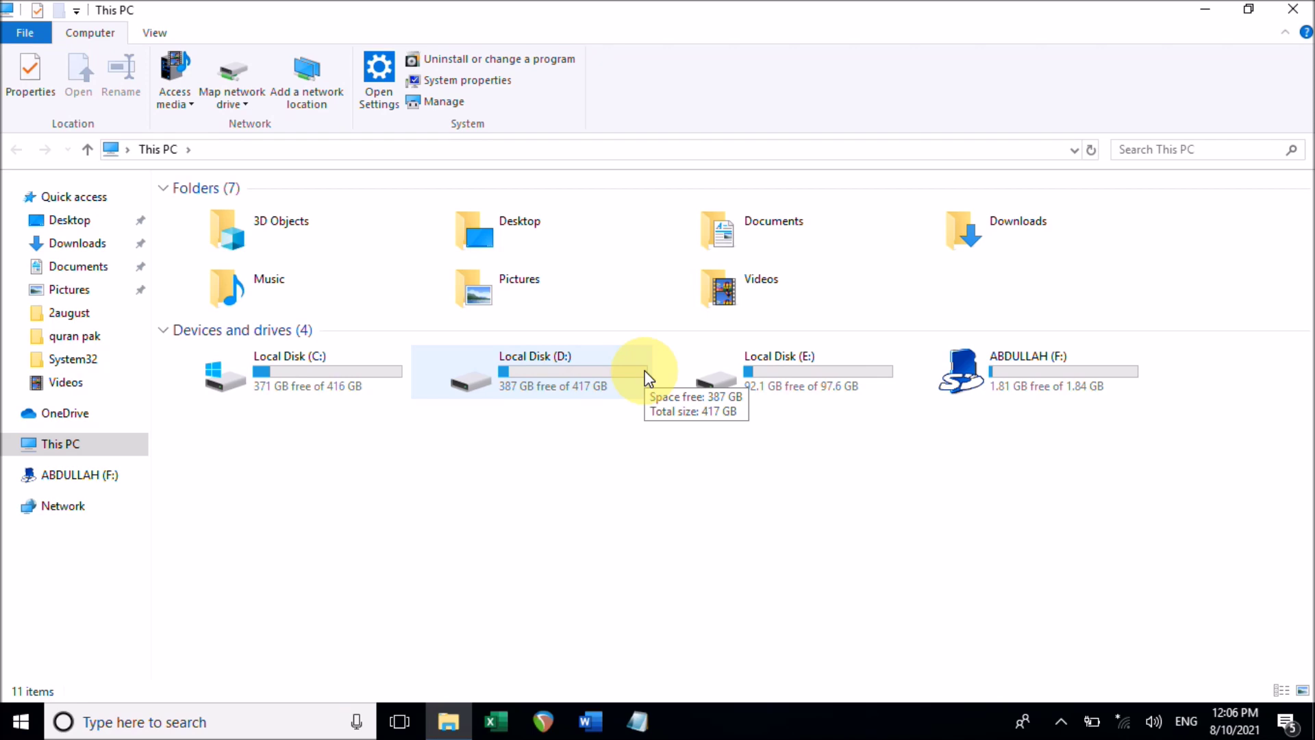
pyautogui.hotkey('alt', 'F4')
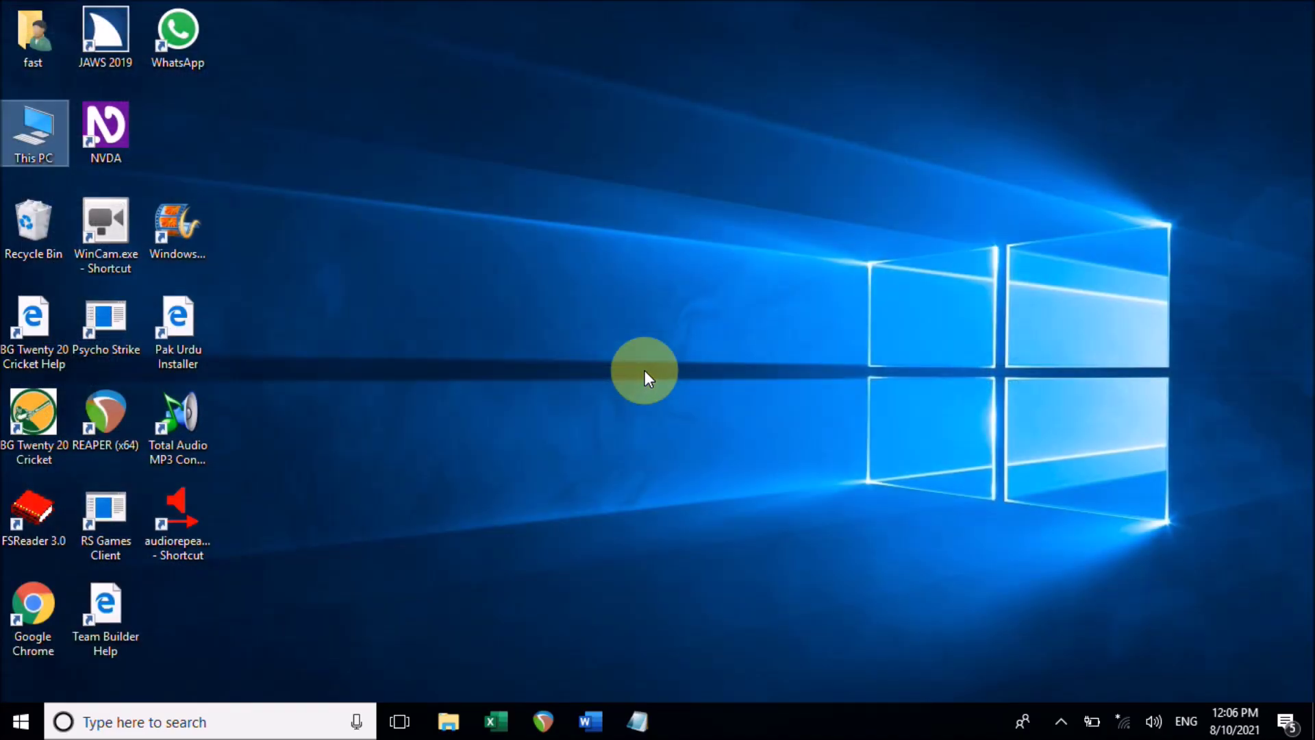